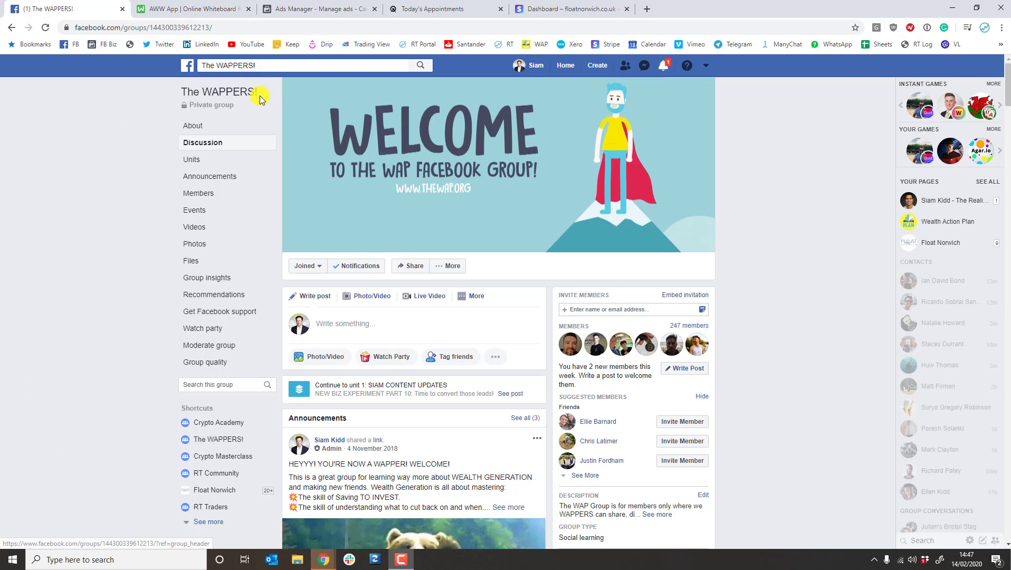
Step: Scroll to the Valentine campaign post and highlight the £941 ad spend and 301 sales figures
scroll(443, 268, "down", 15)
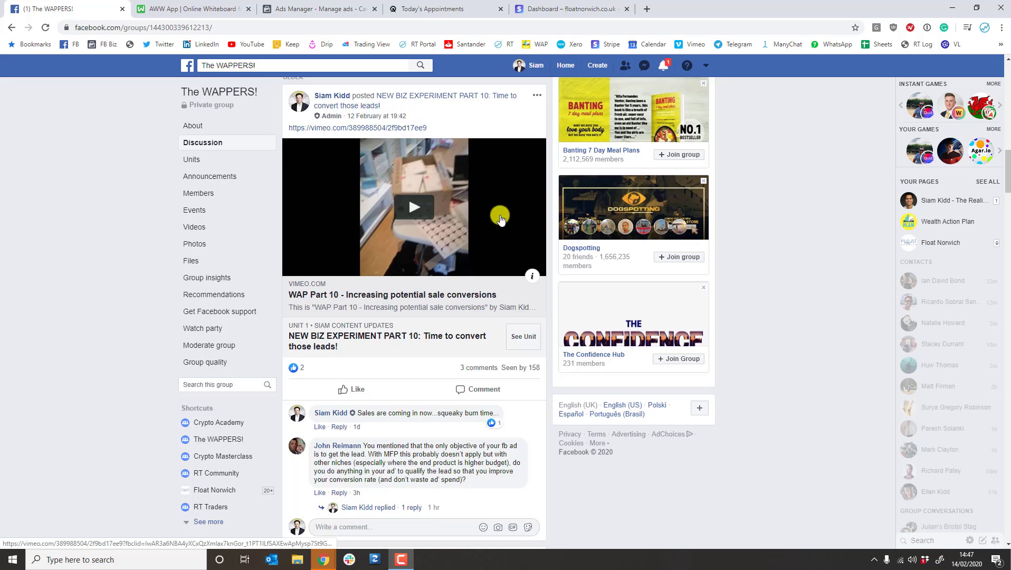
scroll(528, 193, "down", 2)
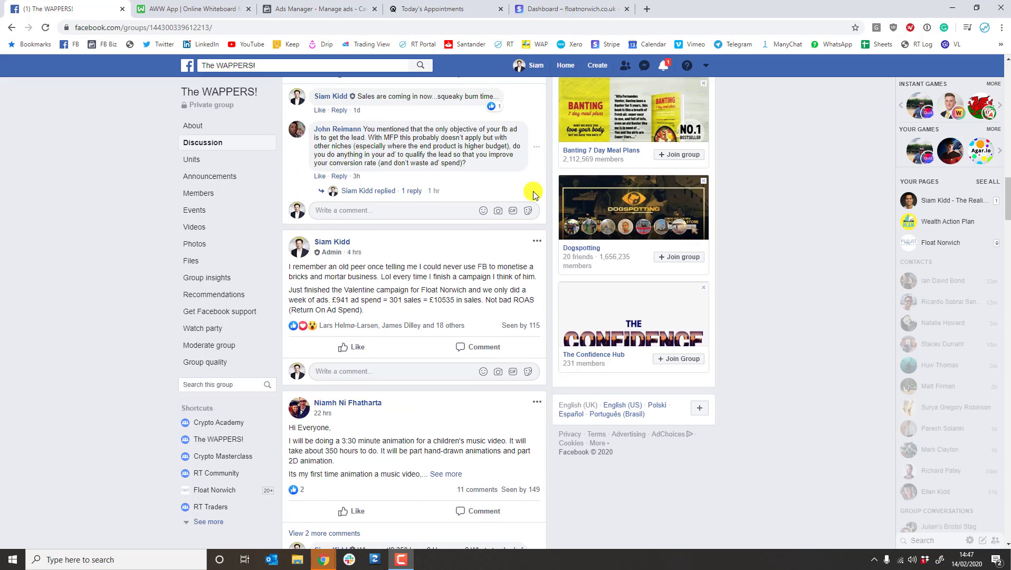
scroll(411, 259, "down", 1)
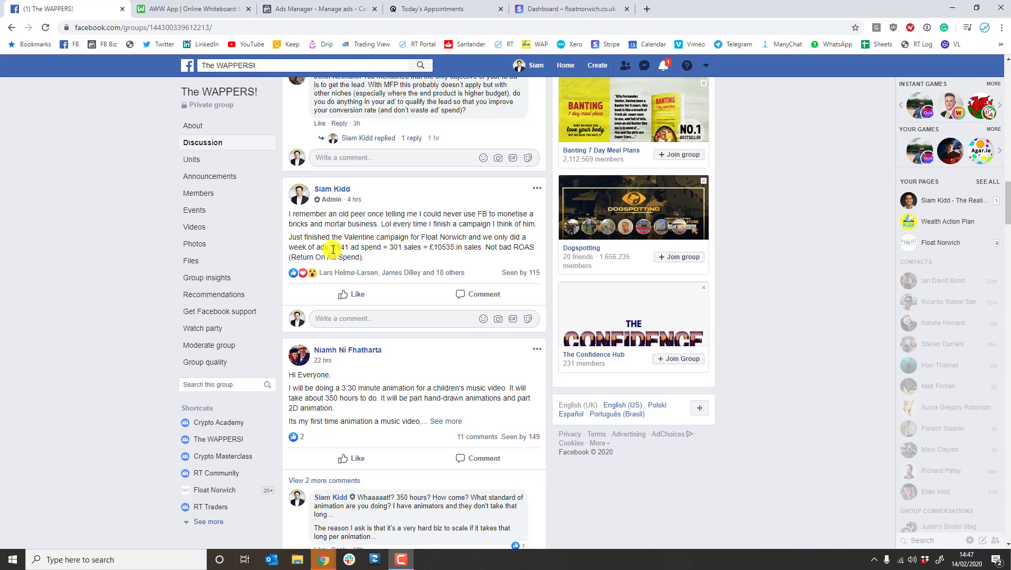
left_click_drag(332, 249, 368, 247)
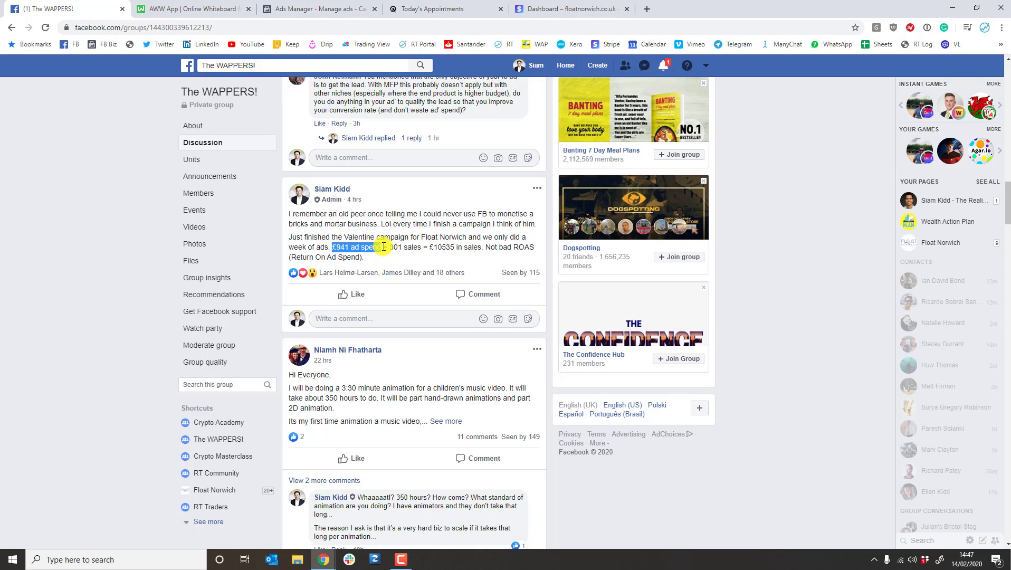
left_click_drag(390, 247, 482, 245)
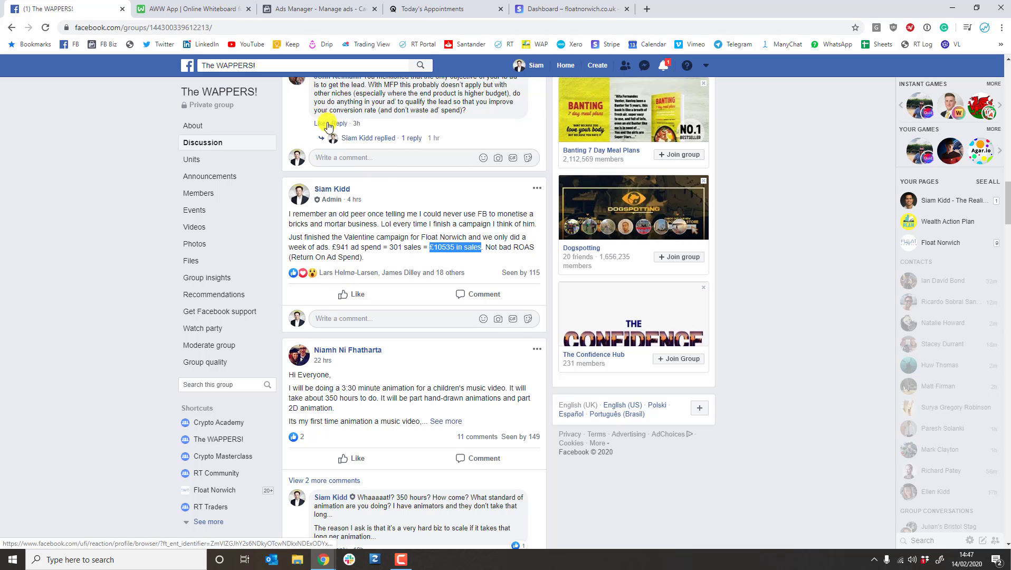
Step: Highlight the full £941 = 301 sales = £10535 equation in the post
mouse_move(294, 279)
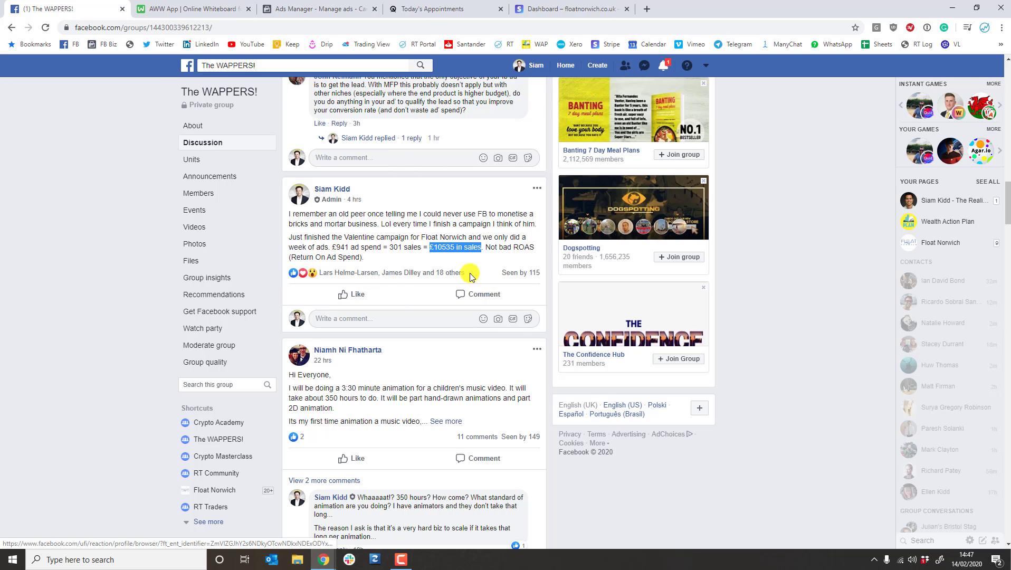
left_click(438, 248)
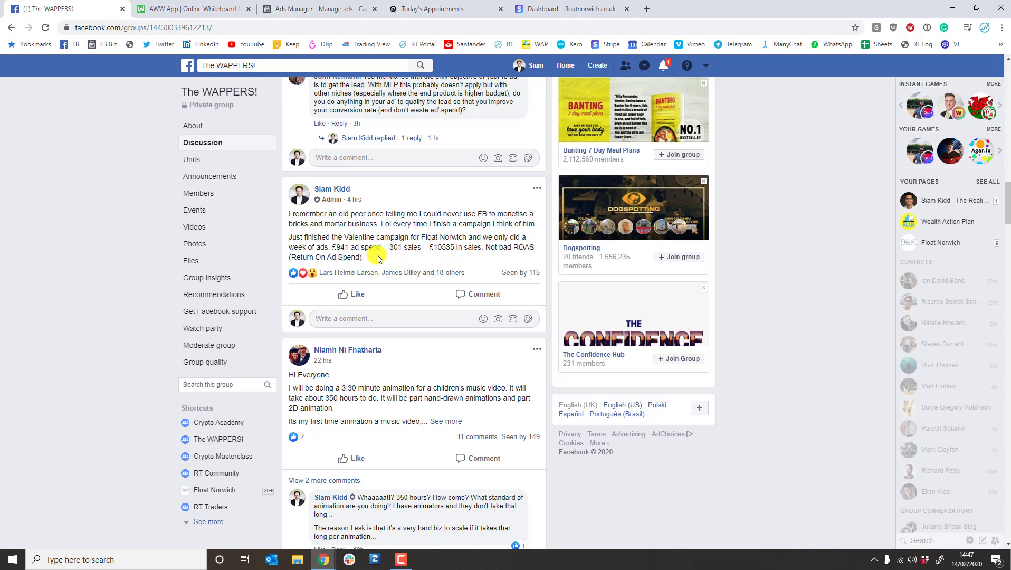
mouse_move(377, 257)
left_mouse_down()
mouse_move(288, 238)
mouse_move(390, 257)
left_mouse_up()
left_click(331, 247)
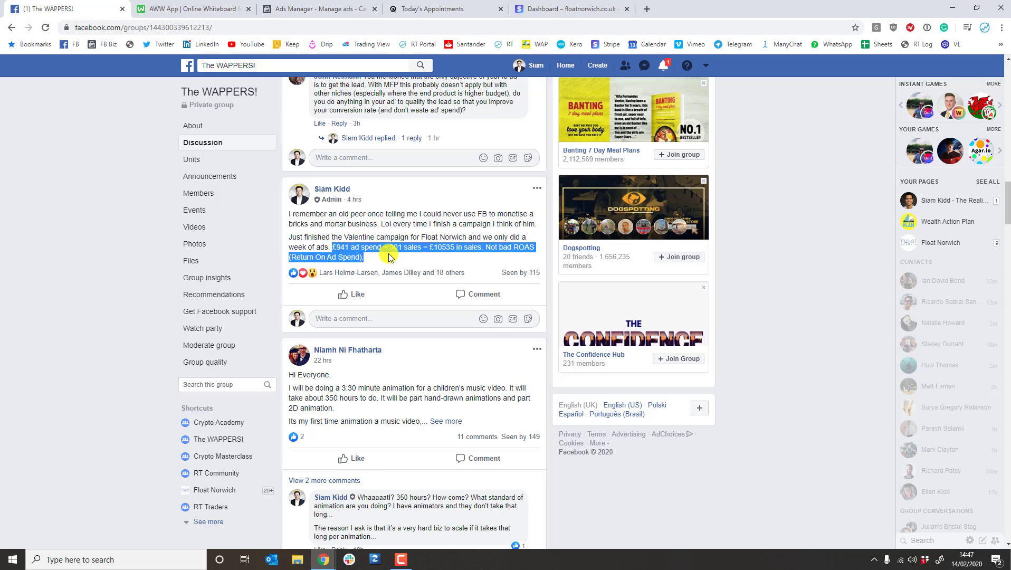
left_click(439, 260)
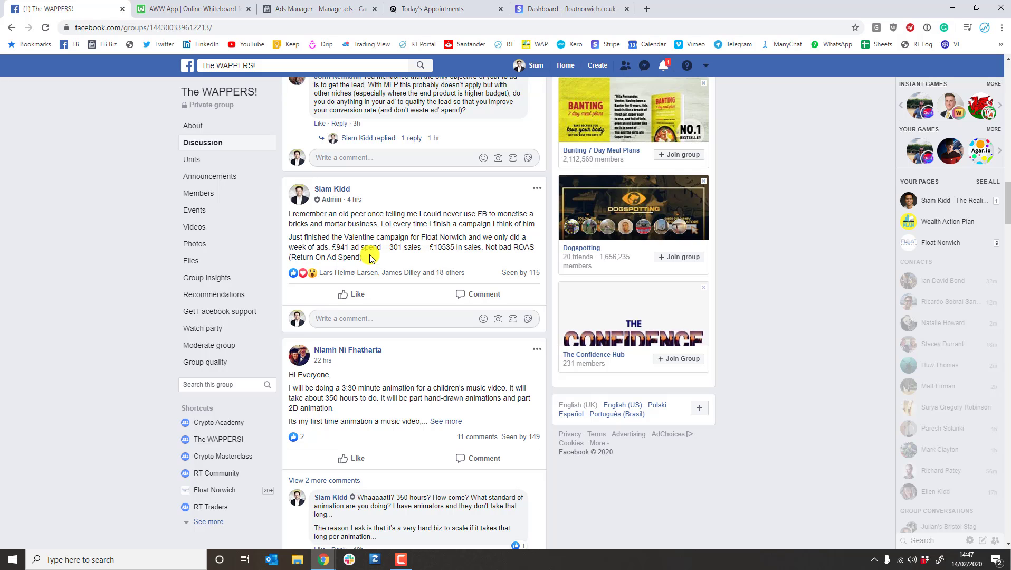
left_click_drag(370, 257, 337, 247)
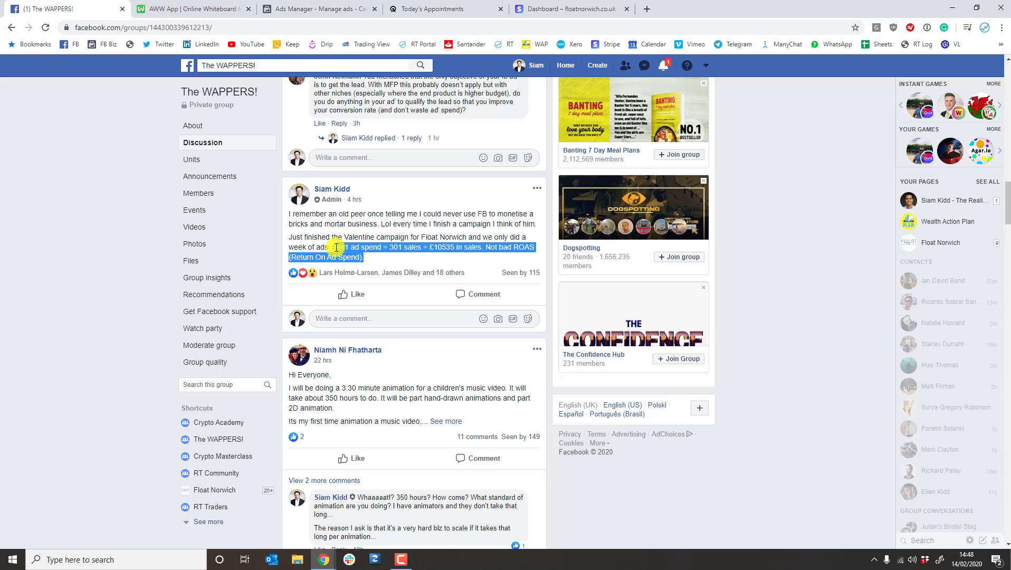
left_click(440, 244)
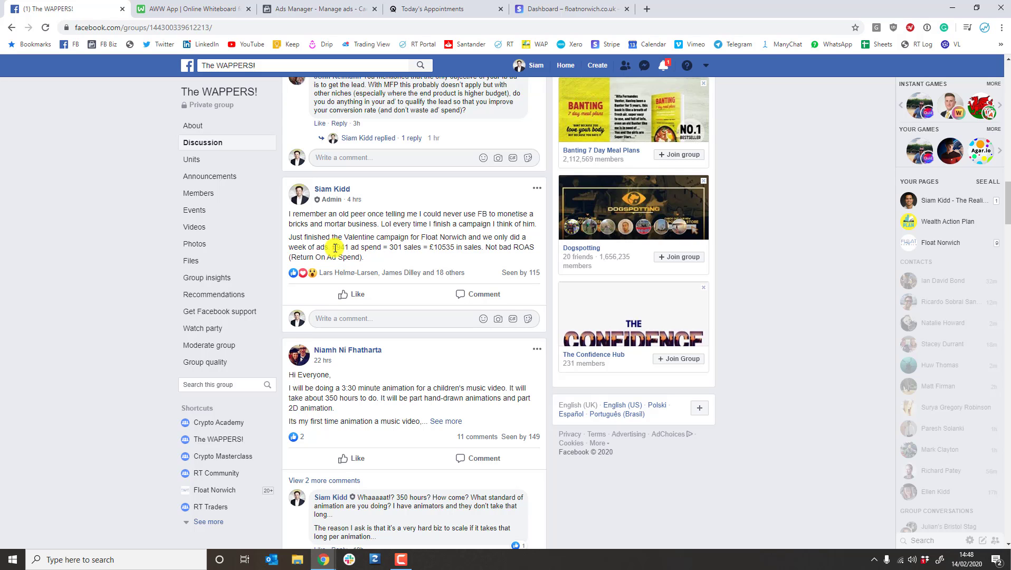
left_click_drag(333, 247, 453, 251)
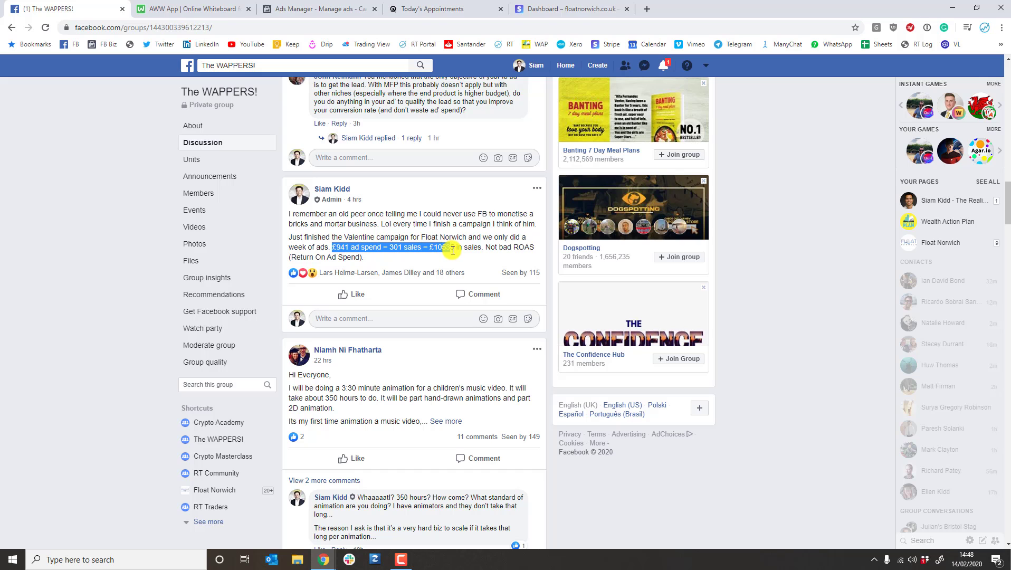
Step: In Ads Manager, tick Float Valentines 2020 (£741.24) and Float Valentine Last Minute (£200.00) to compare spend
left_click(302, 8)
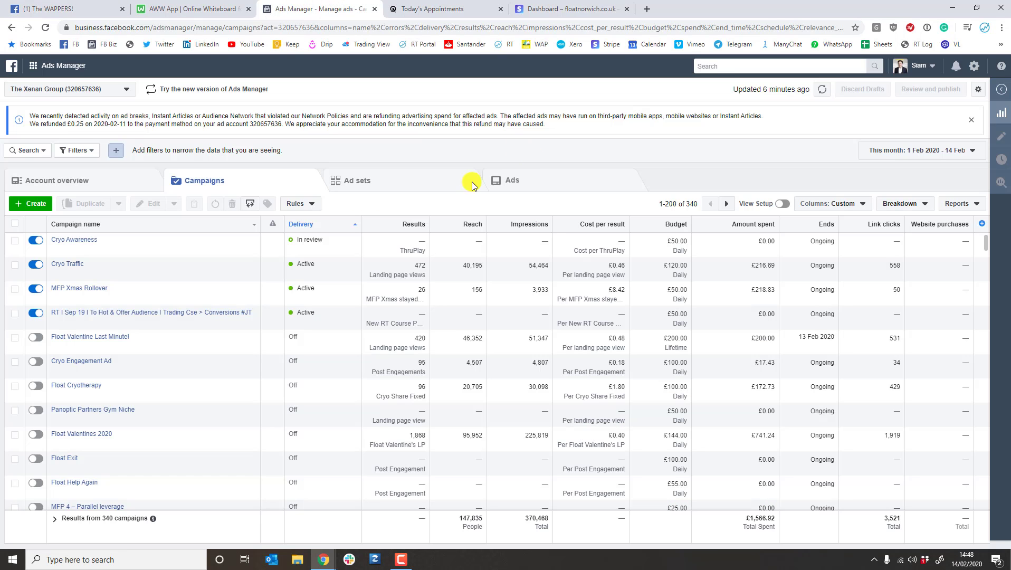
scroll(180, 294, "down", 2)
scroll(159, 294, "up", 2)
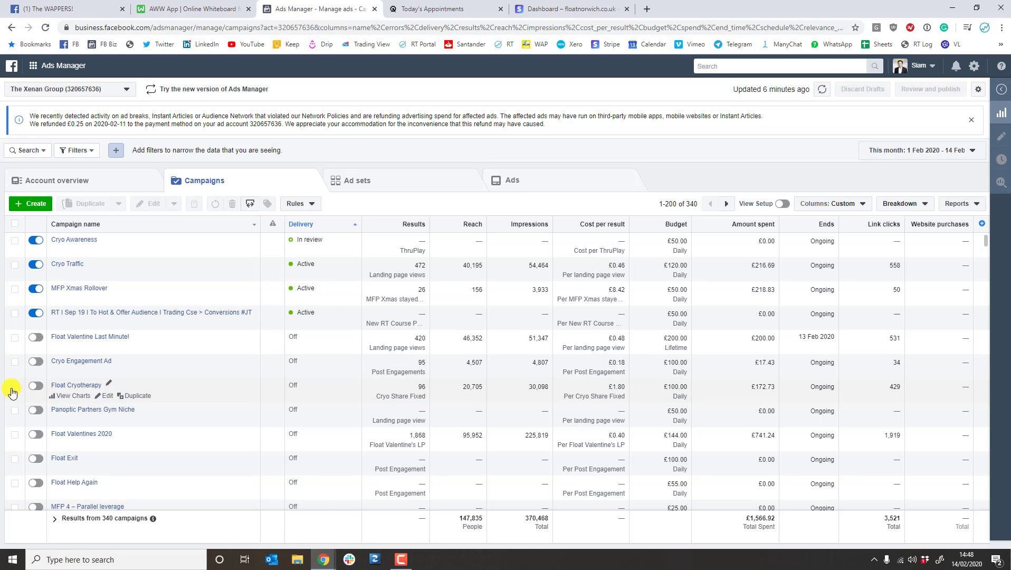
left_click(14, 388)
left_click(14, 388)
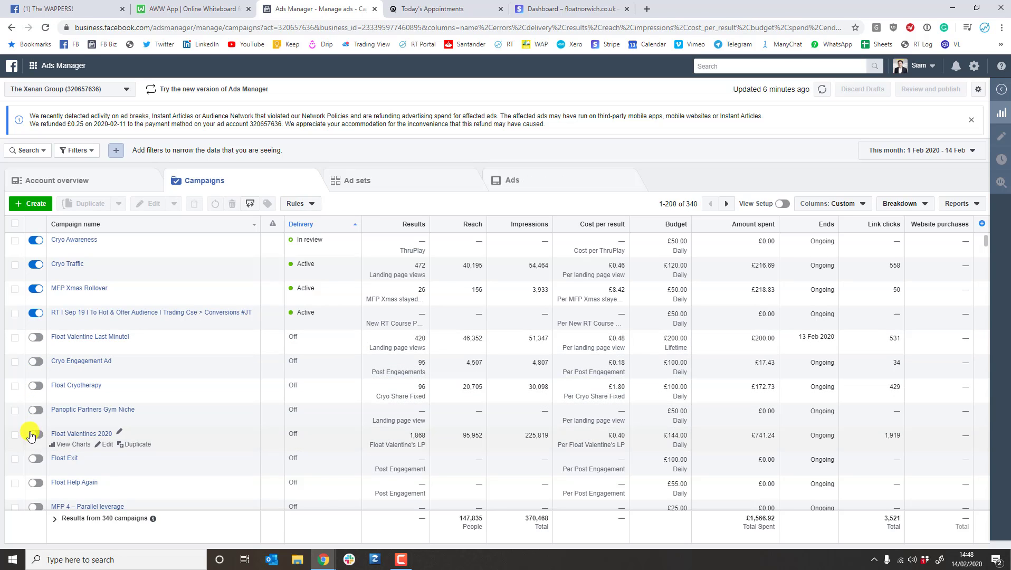
left_click(14, 435)
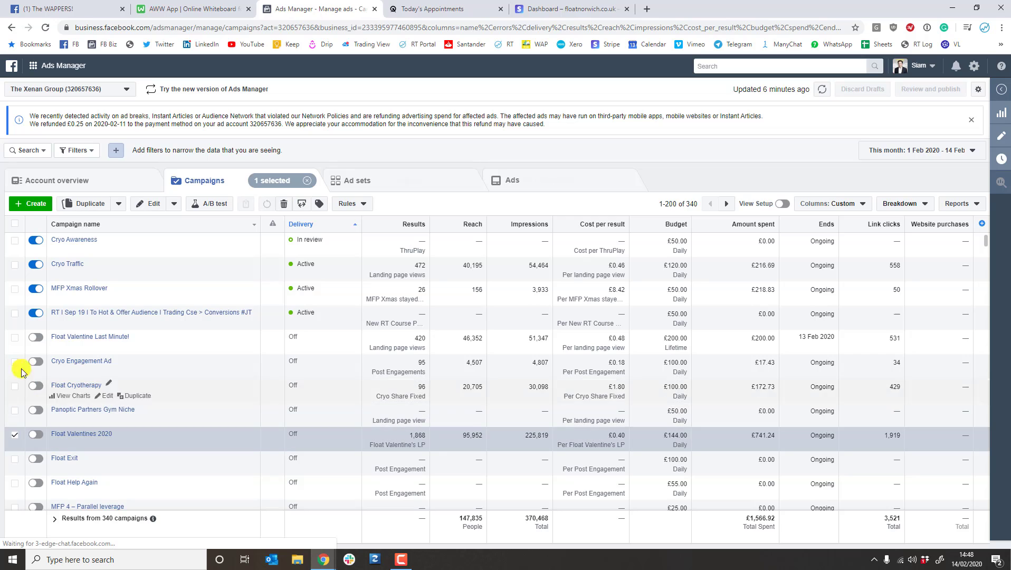
left_click(14, 339)
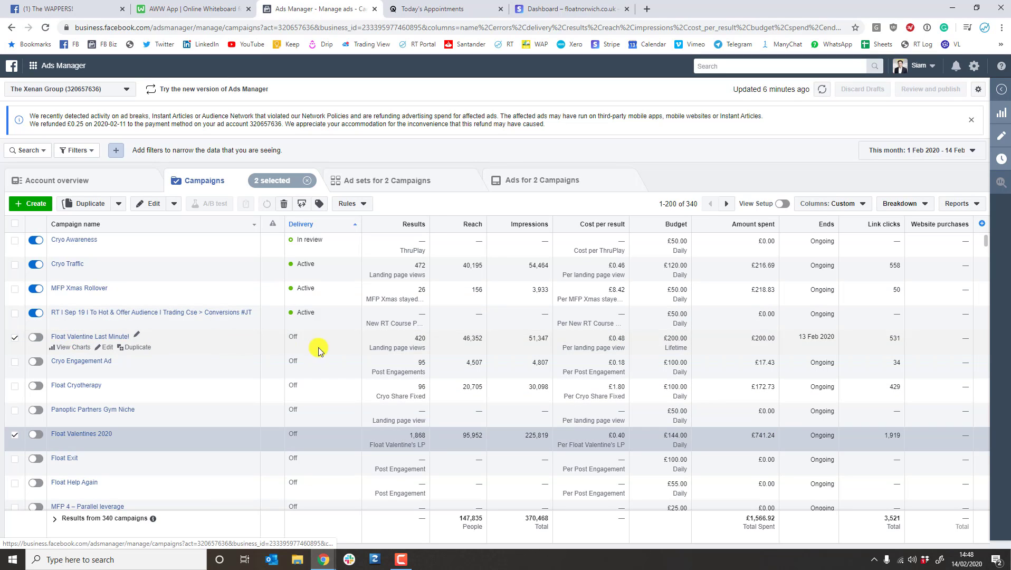
double_click(754, 339)
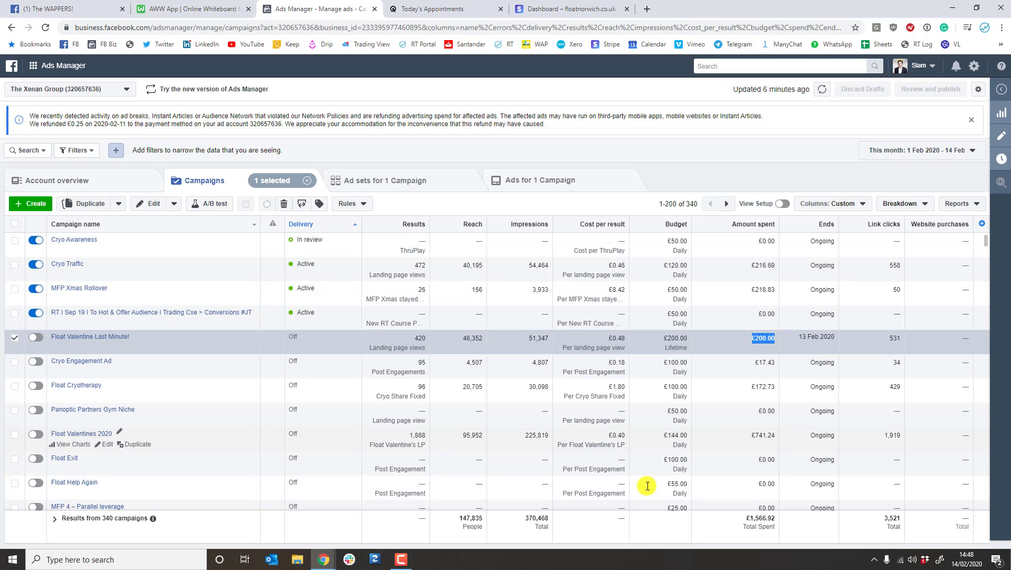
Step: In Acuity Scheduling, open the Packages, Gifts & Subscriptions list of gift certificates
left_click(500, 6)
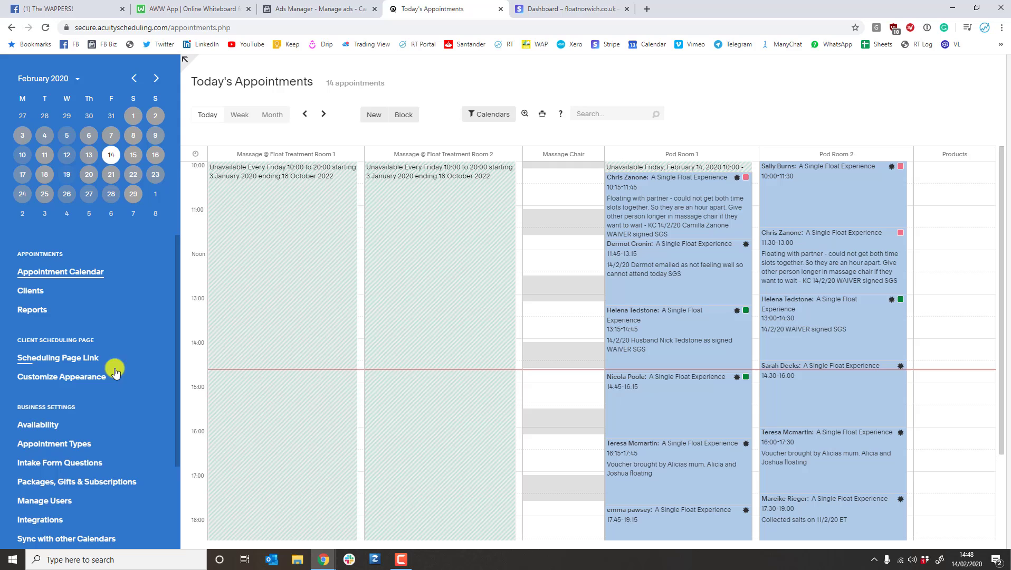
scroll(46, 363, "down", 1)
scroll(46, 363, "up", 1)
scroll(101, 413, "down", 2)
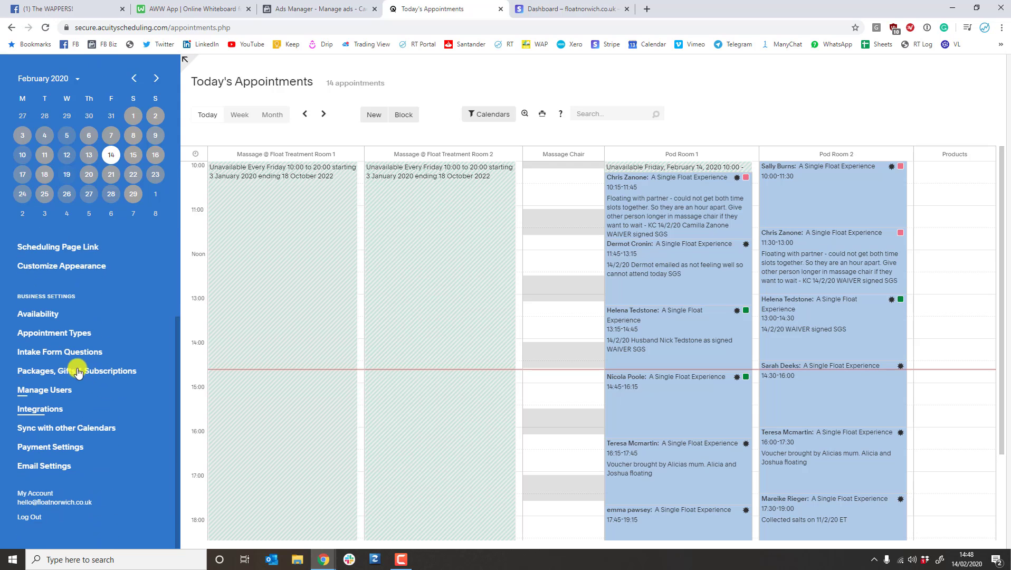
left_click(85, 370)
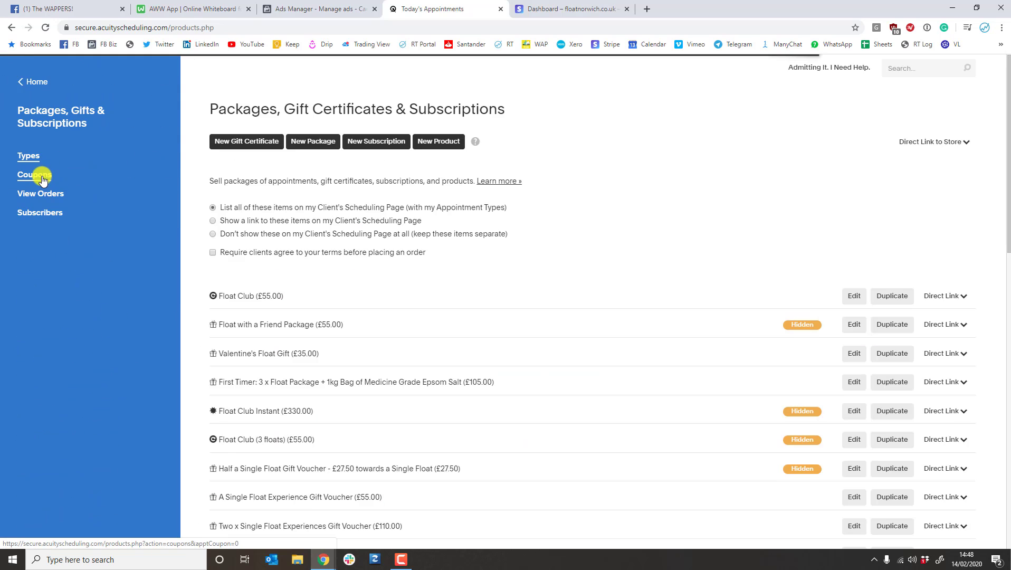
left_click(35, 175)
key("alt+Left")
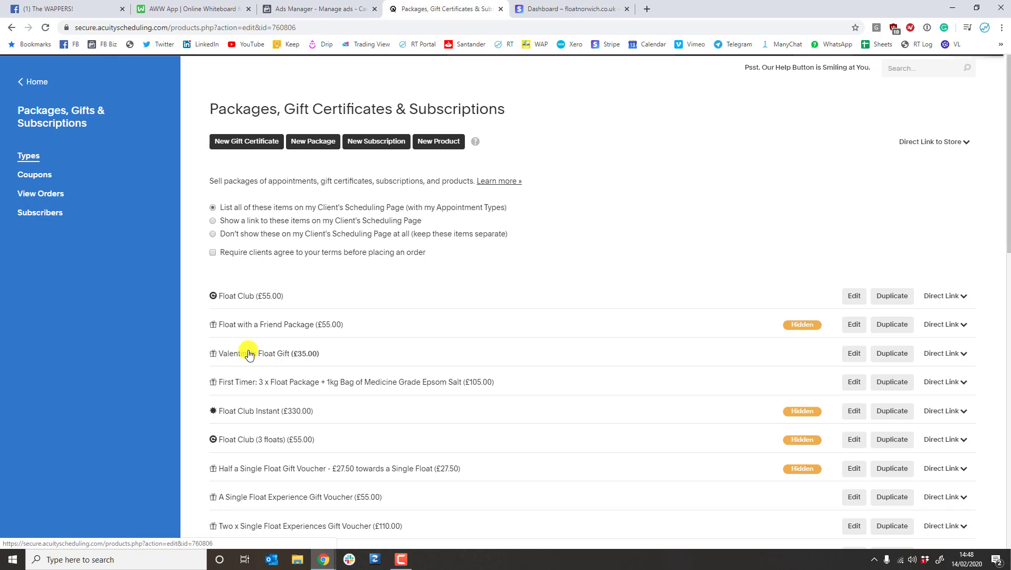
Step: Open the £35.00 Valentine's Float Gift and scroll through its sold certificate codes
left_click(45, 27)
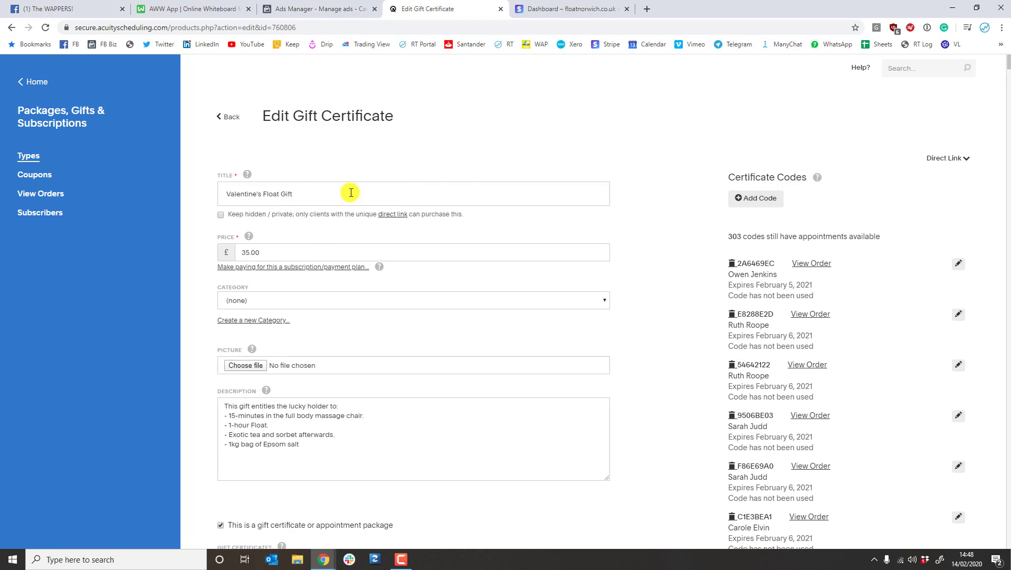
scroll(798, 294, "down", 20)
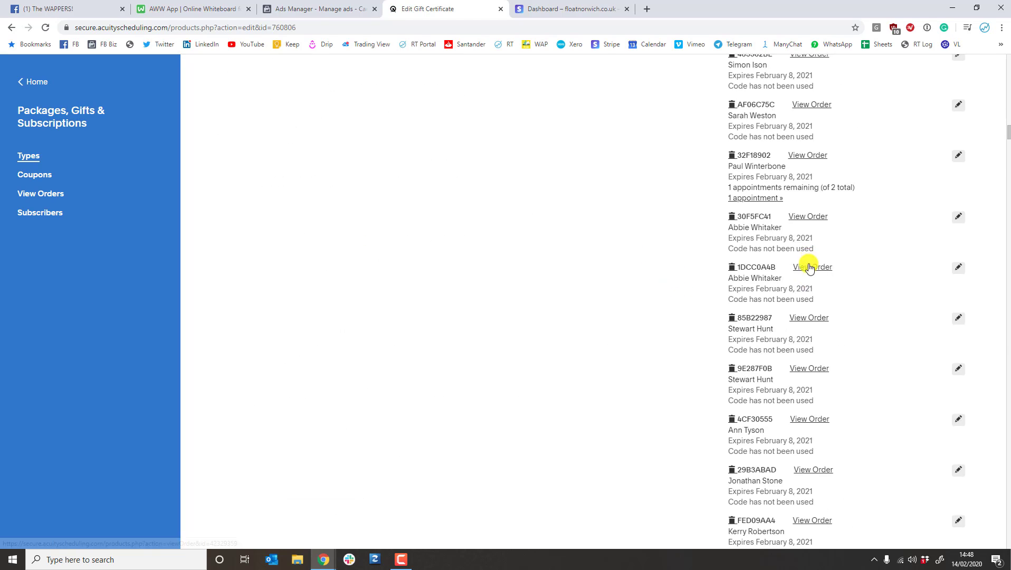
scroll(811, 259, "down", 20)
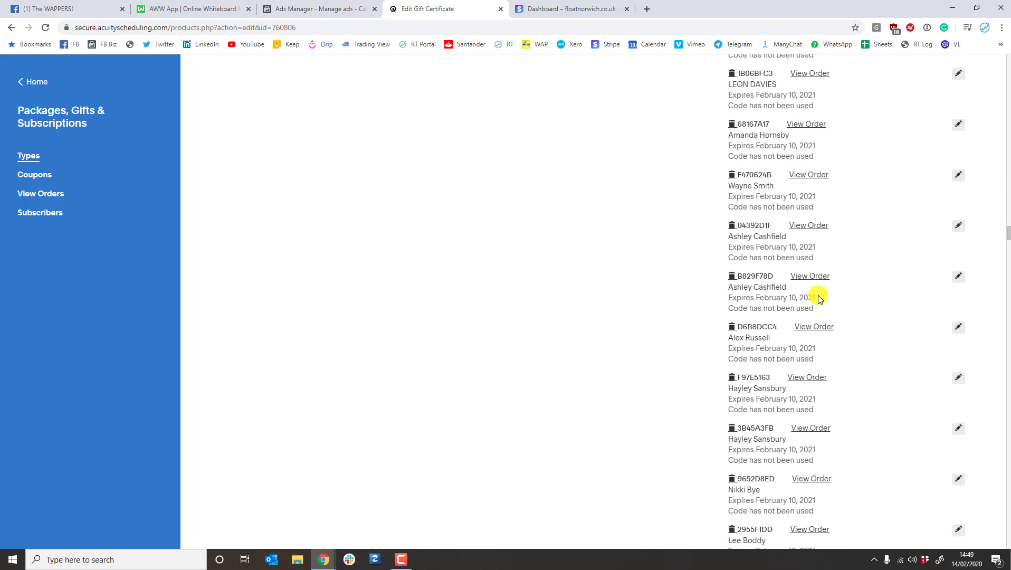
scroll(819, 294, "down", 10)
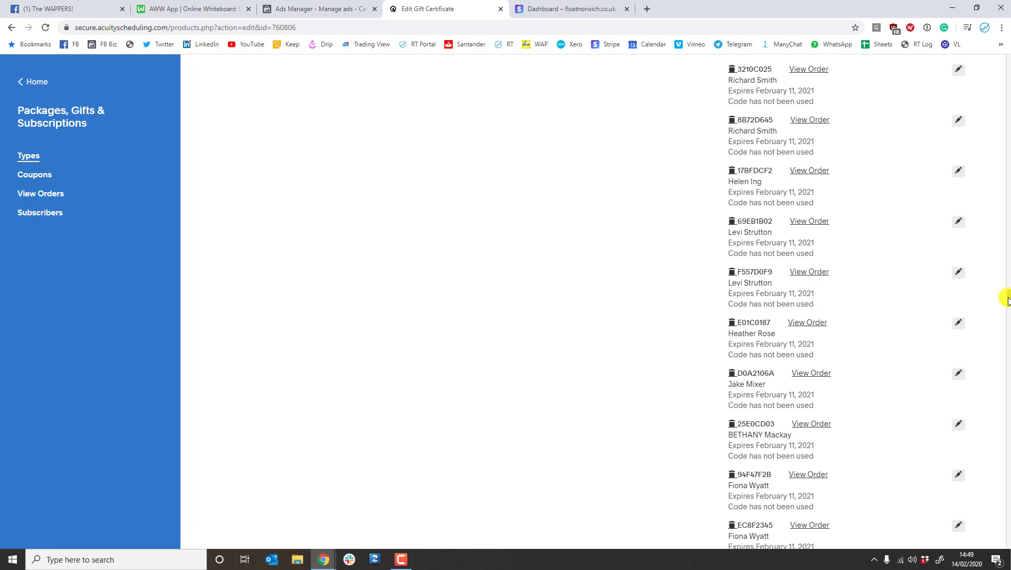
scroll(1008, 300, "down", 10)
Step: In Stripe, switch to the past week's figures and highlight the gross volume
left_click(566, 9)
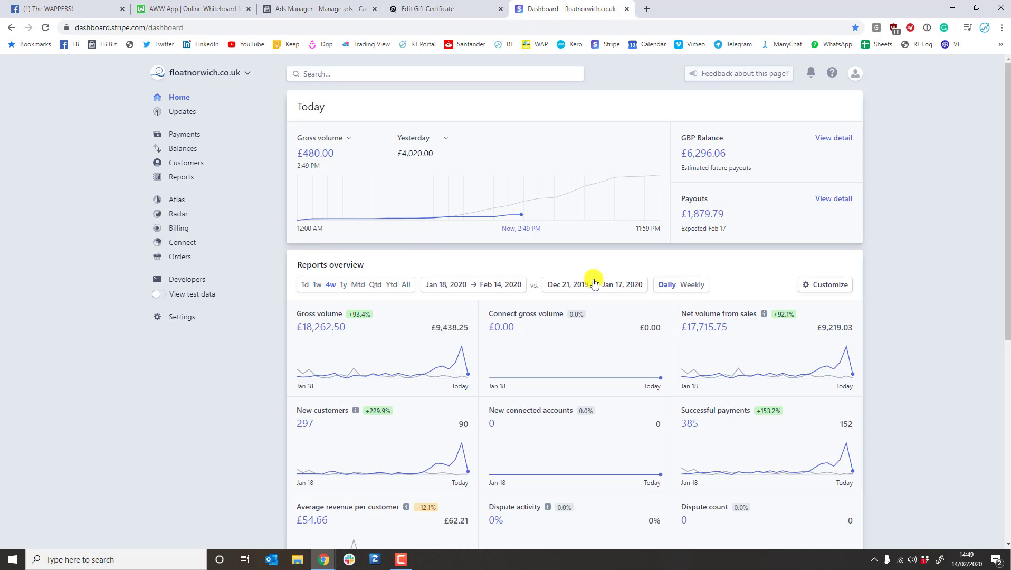
scroll(264, 345, "down", 2)
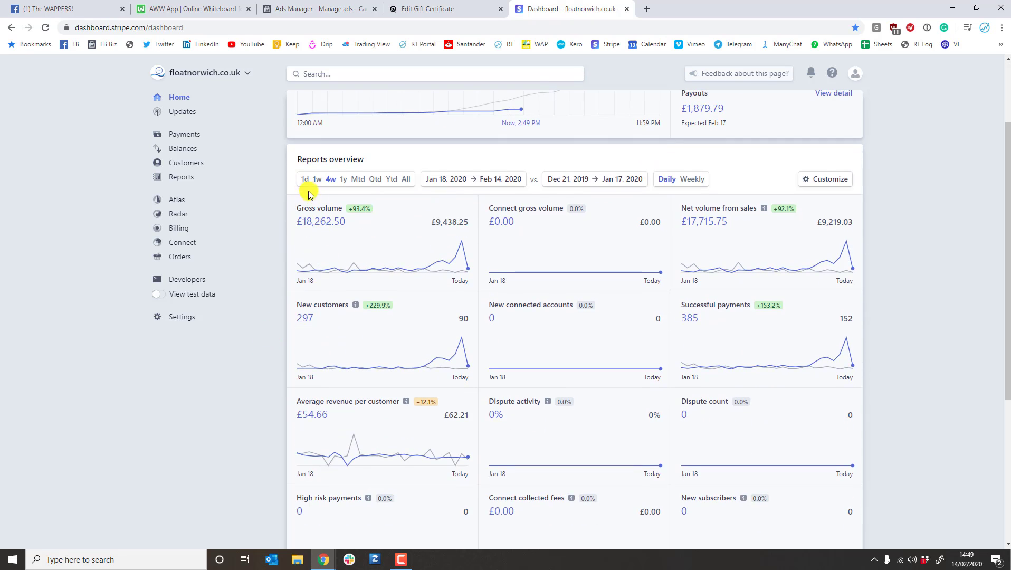
left_click(308, 179)
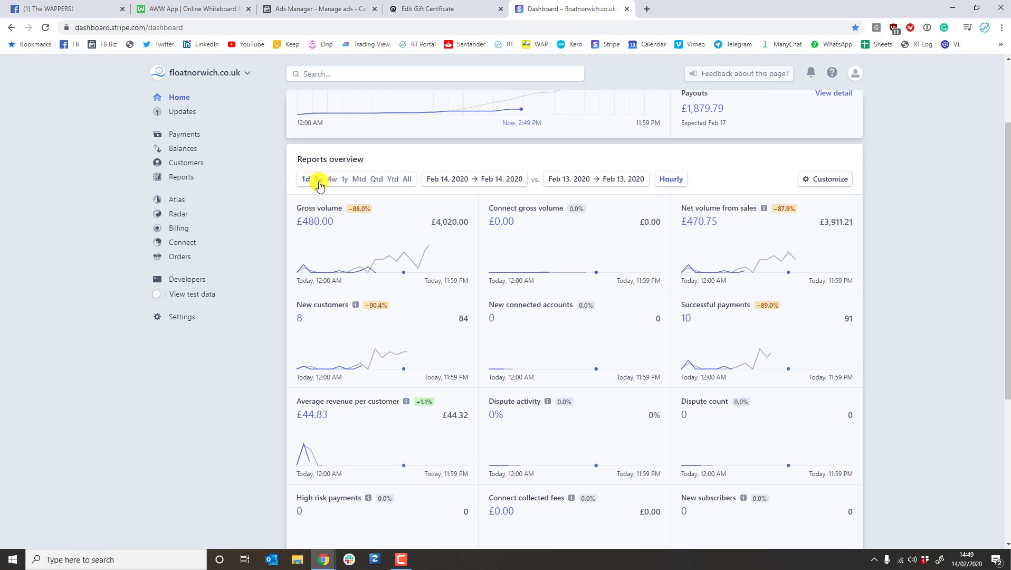
left_click(318, 179)
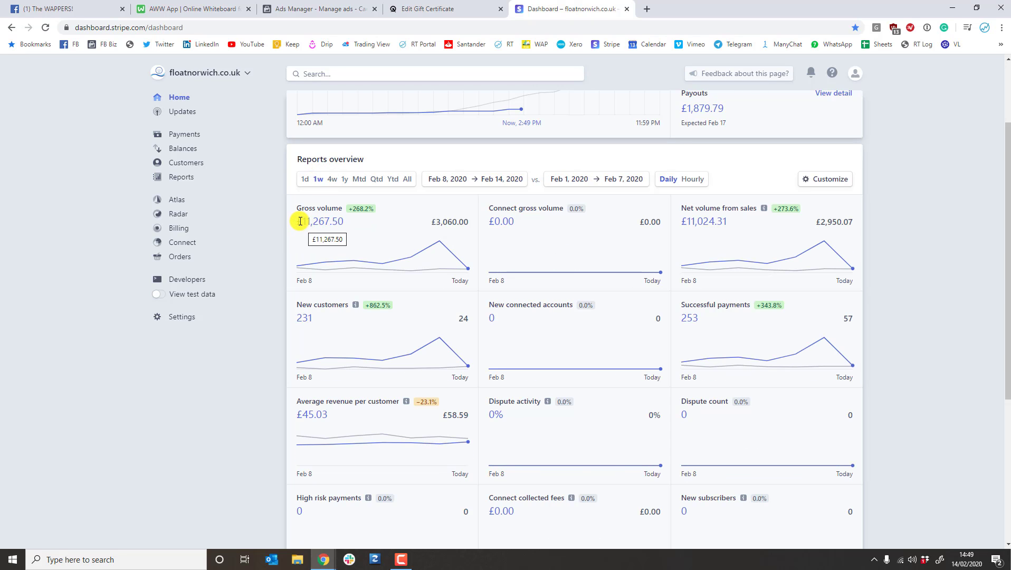
left_click_drag(298, 221, 299, 280)
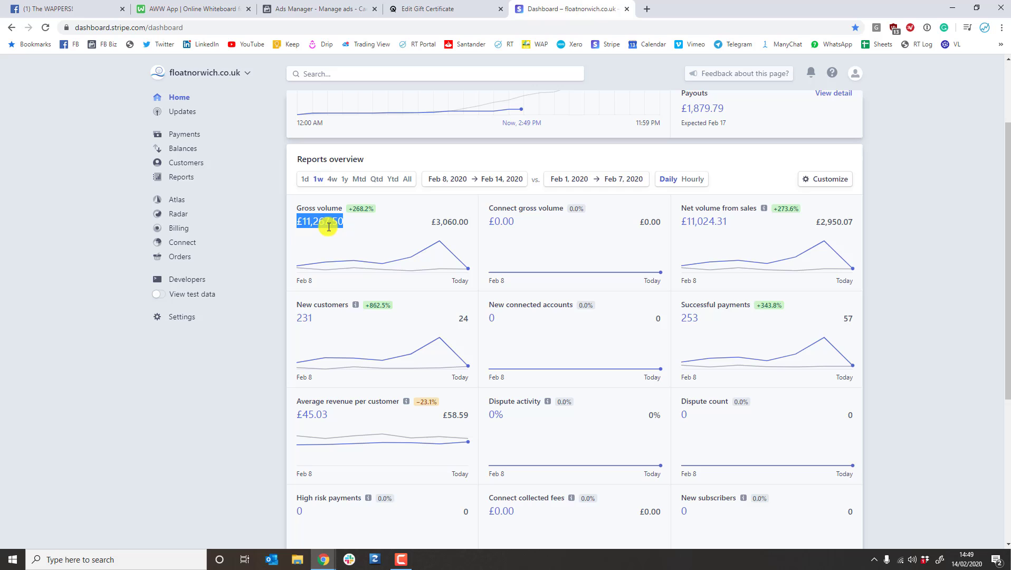
left_click(283, 340)
Step: Close the Stripe and gift certificate tabs and return to the Facebook group post
scroll(273, 262, "up", 3)
left_click(627, 9)
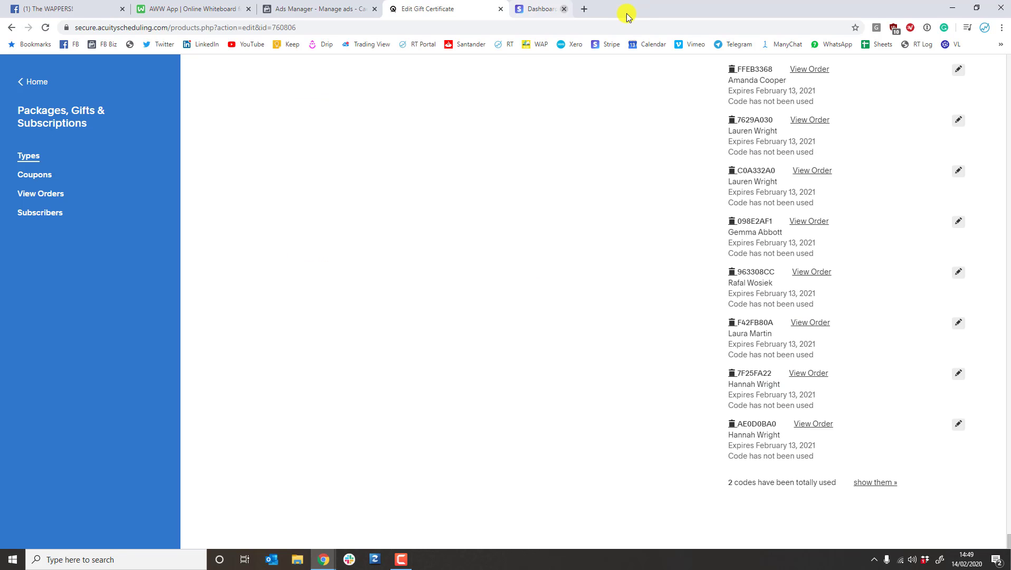
left_click(499, 10)
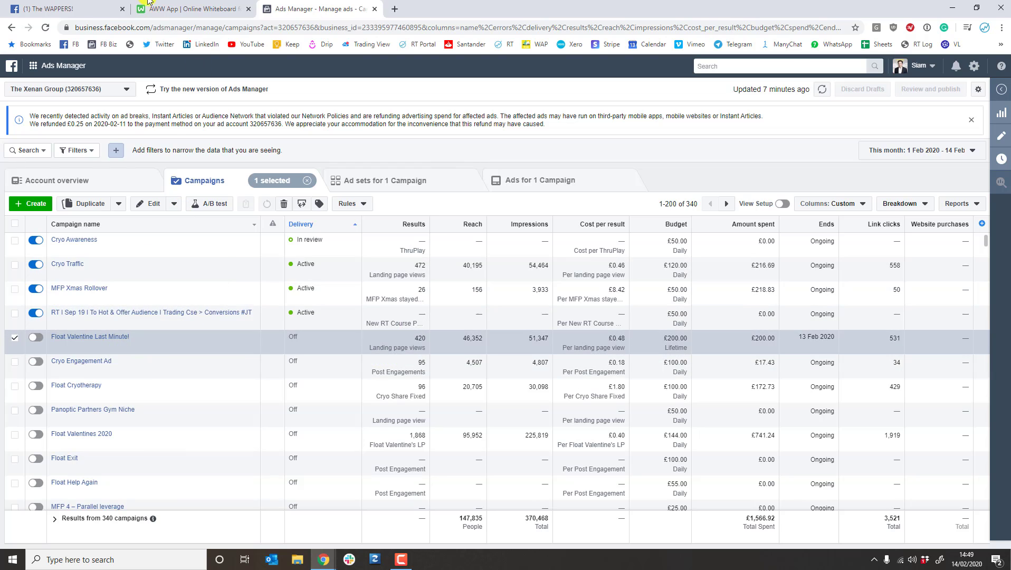
left_click(61, 9)
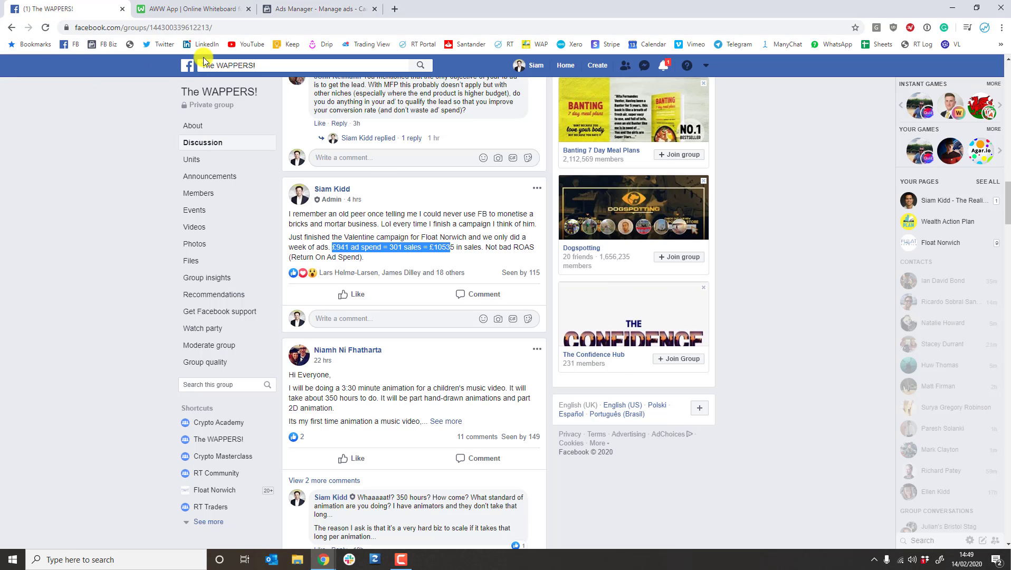
Step: On the whiteboard, write PROFIT below the equation and underline the £10535 total
left_click(181, 8)
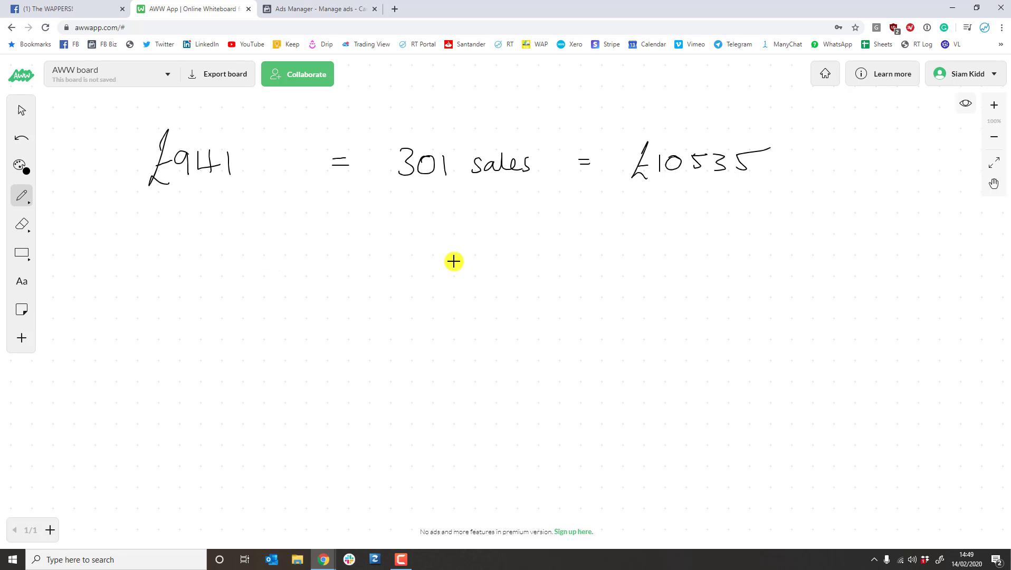
left_click_drag(346, 394, 337, 325)
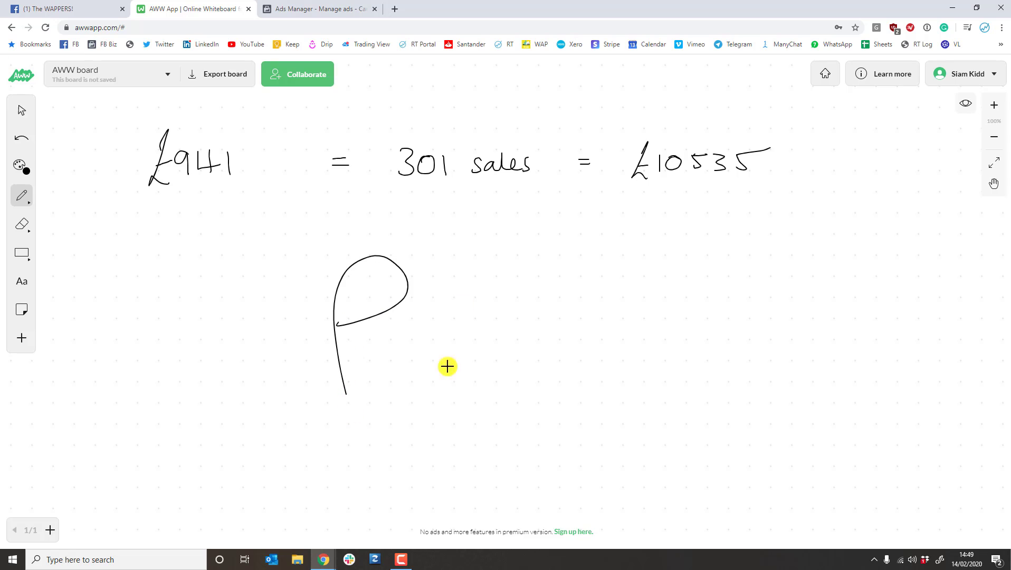
mouse_move(412, 321)
left_mouse_down()
mouse_move(421, 389)
mouse_move(505, 320)
mouse_move(741, 308)
left_mouse_up()
mouse_move(276, 402)
left_mouse_down()
mouse_move(387, 395)
mouse_move(871, 415)
mouse_move(760, 449)
left_mouse_up()
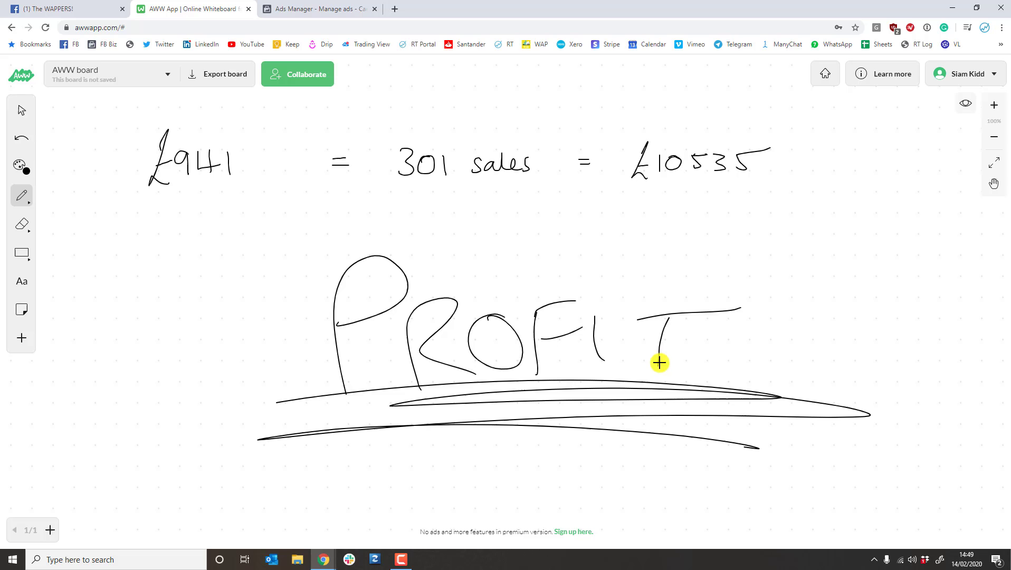
left_click_drag(646, 187, 653, 179)
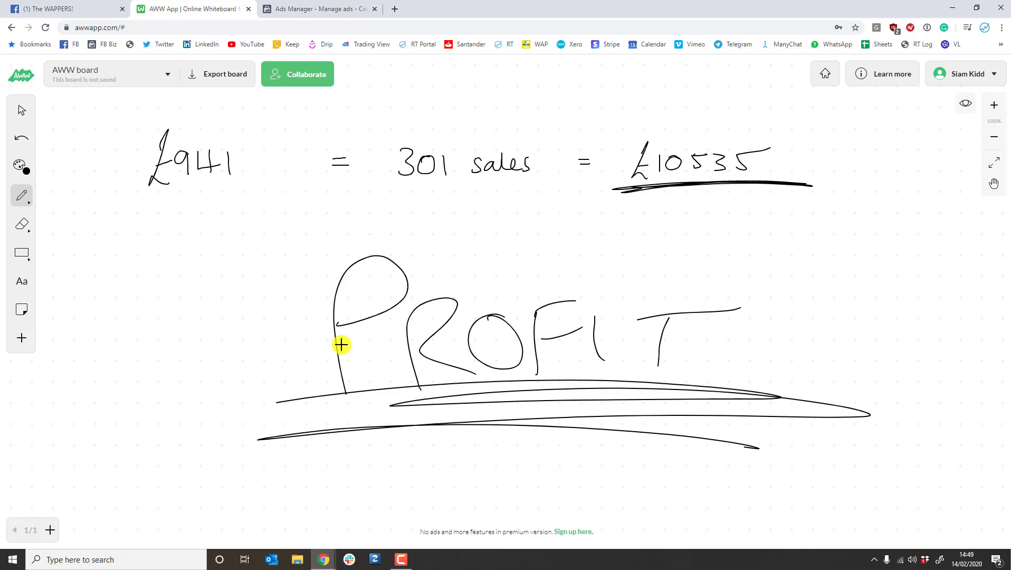
Step: Select all the PROFIT strokes and their underline
left_click(21, 110)
mouse_move(203, 228)
left_mouse_down()
mouse_move(503, 451)
mouse_move(872, 521)
left_mouse_up()
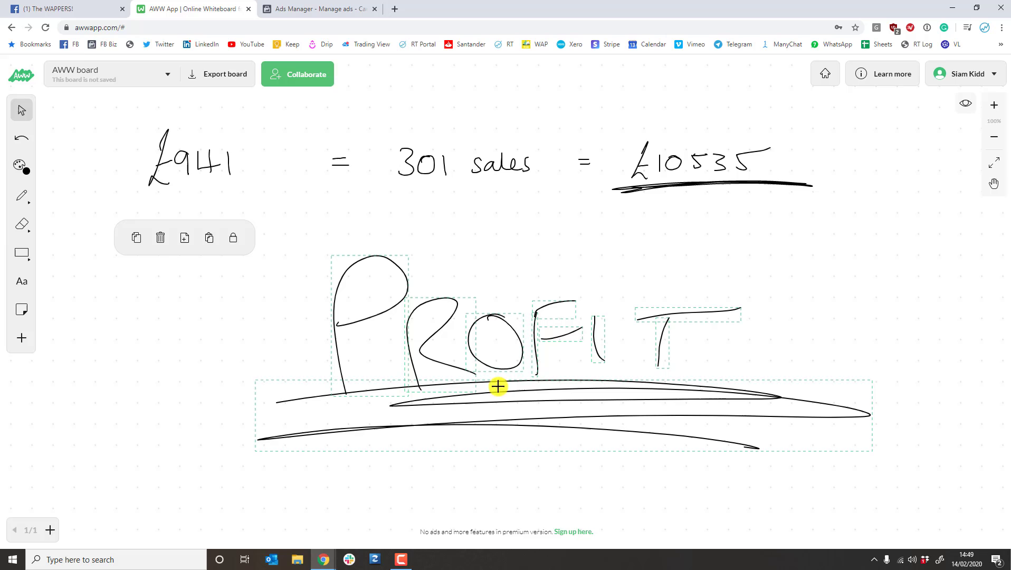
left_click(926, 251)
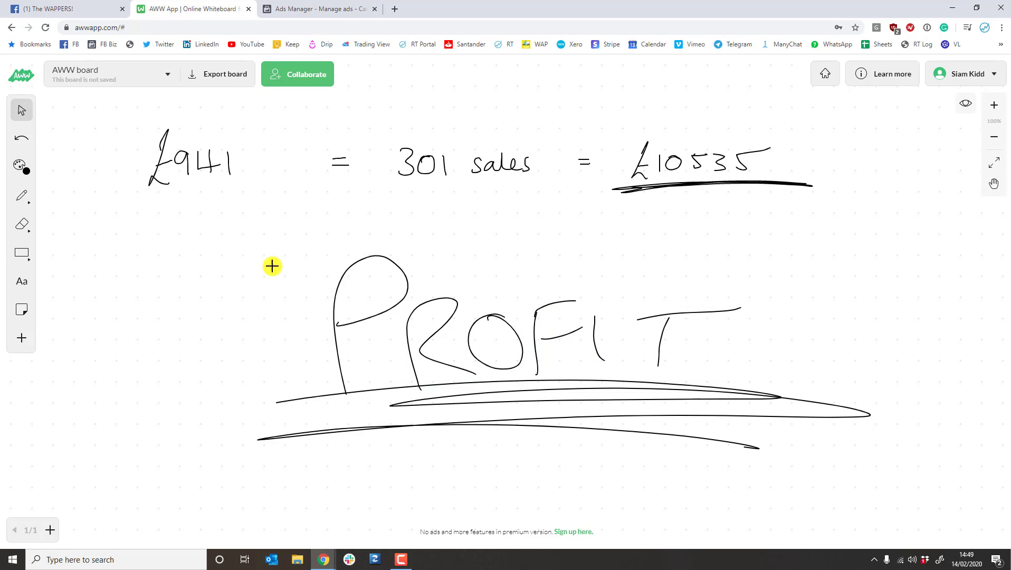
left_click_drag(168, 236, 847, 482)
Step: Delete the PROFIT lettering and write = £8779.17 under £10535
key("Delete")
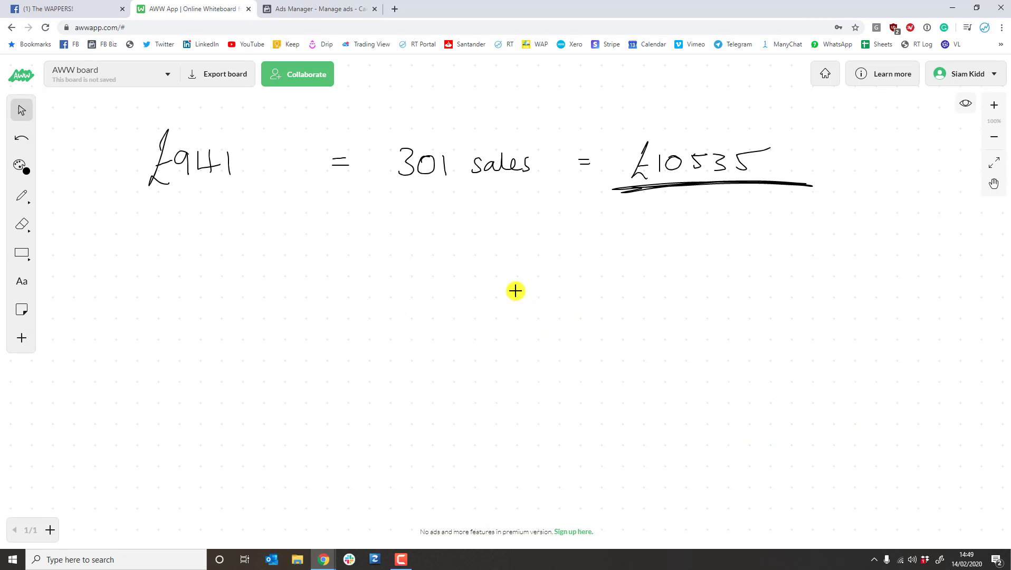
left_click(24, 197)
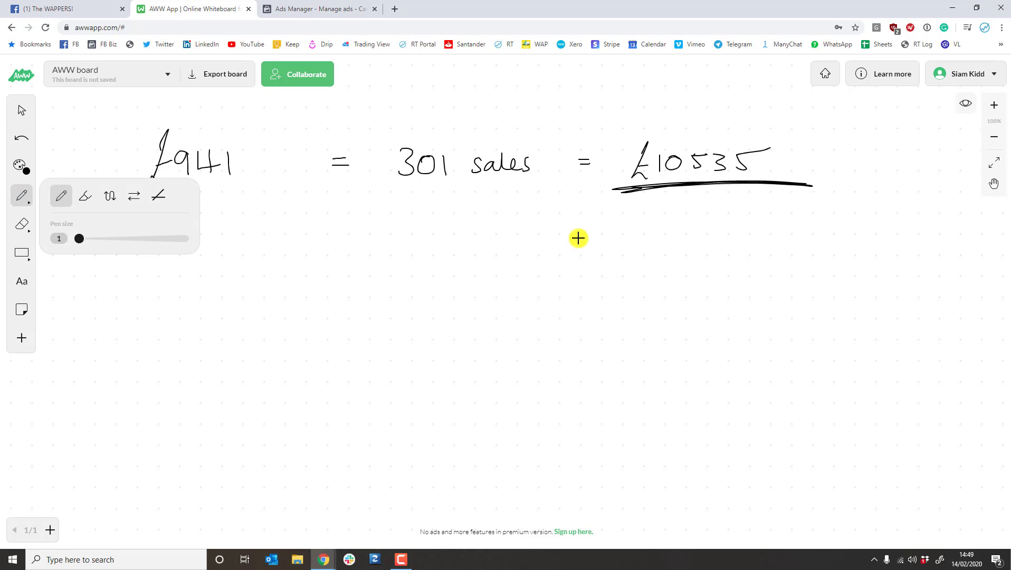
left_click_drag(588, 243, 605, 235)
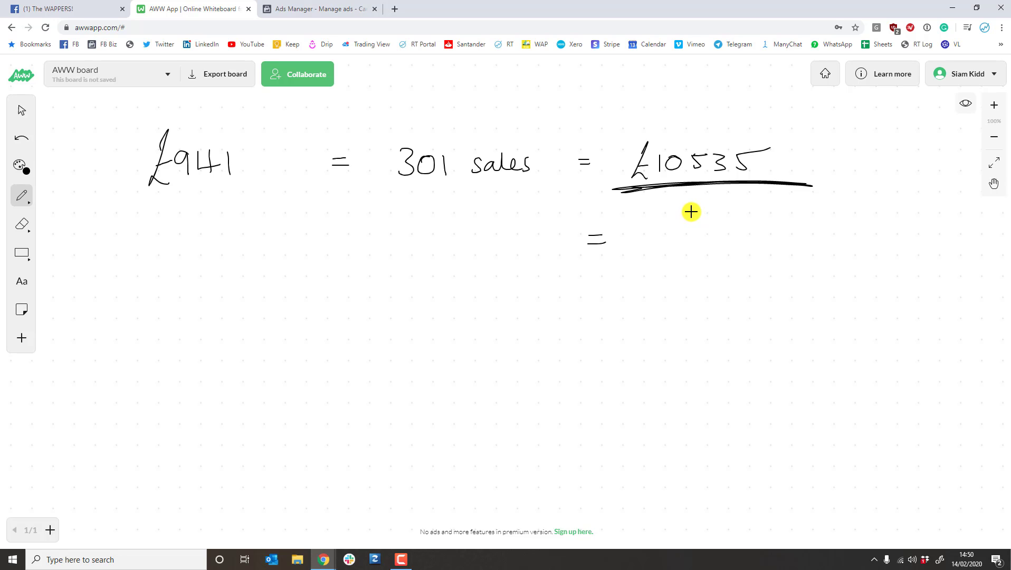
left_click_drag(637, 257, 655, 259)
mouse_move(640, 244)
left_mouse_down()
mouse_move(685, 225)
mouse_move(702, 250)
mouse_move(764, 253)
left_mouse_up()
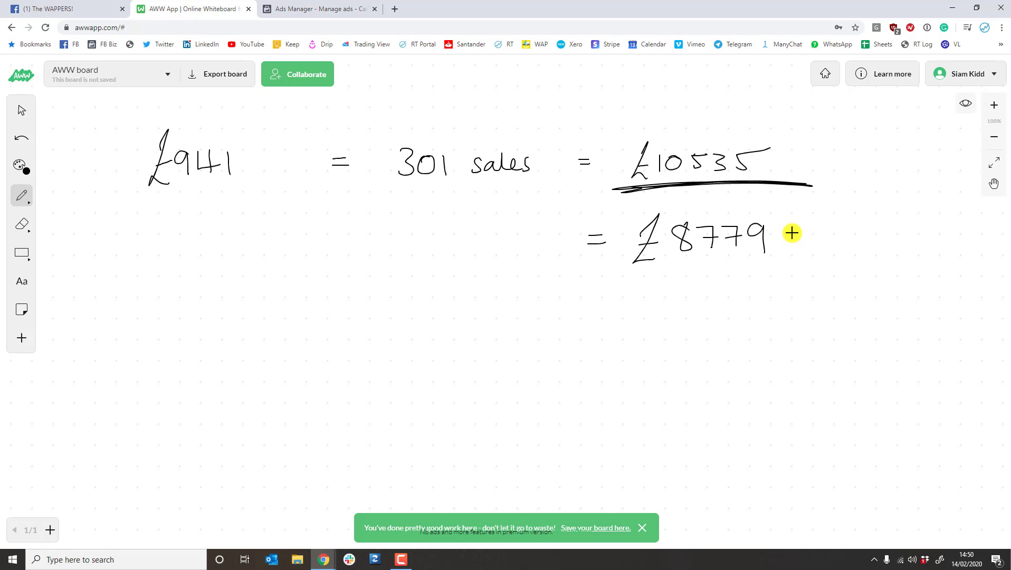
left_click(774, 238)
left_click_drag(799, 212, 802, 234)
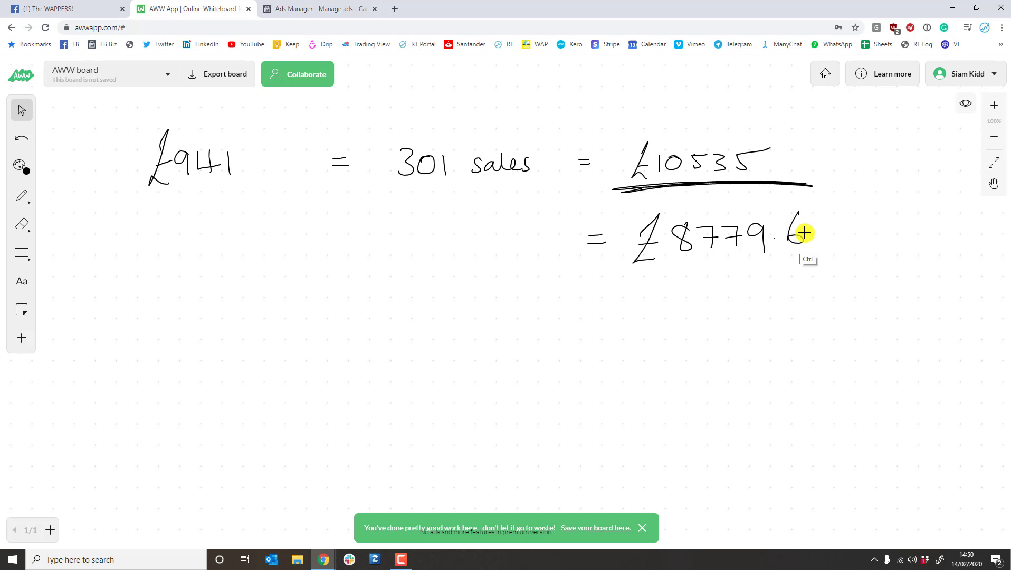
key("ctrl+z")
mouse_move(794, 236)
left_mouse_down()
mouse_move(793, 248)
mouse_move(838, 238)
left_mouse_up()
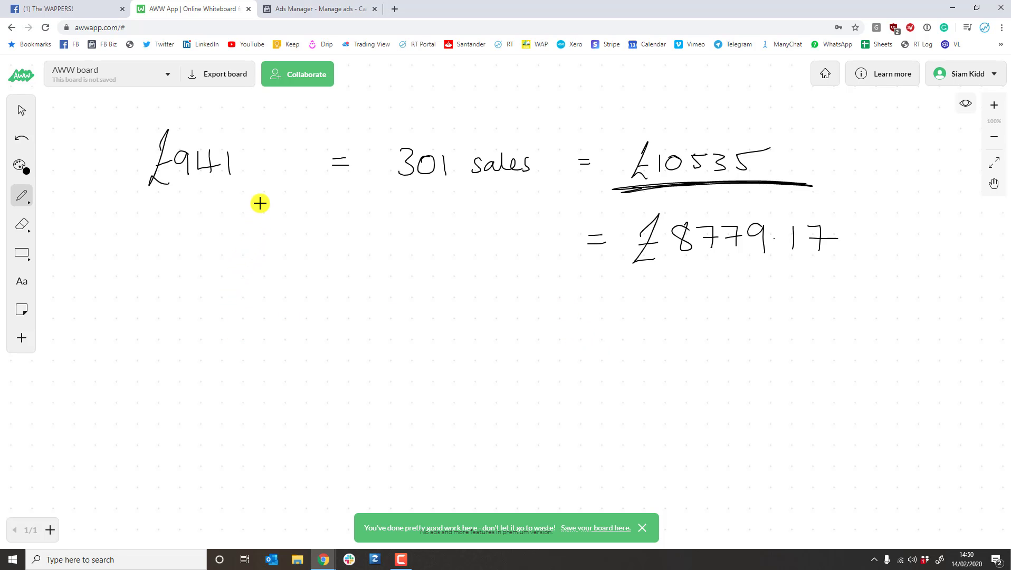
Step: Write '£5 cost' below £941 and '£35' beneath it
mouse_move(261, 270)
left_mouse_down()
mouse_move(252, 309)
mouse_move(264, 314)
left_mouse_up()
mouse_move(245, 302)
left_mouse_down()
mouse_move(273, 292)
mouse_move(284, 305)
mouse_move(327, 299)
left_mouse_up()
left_click_drag(344, 282, 386, 273)
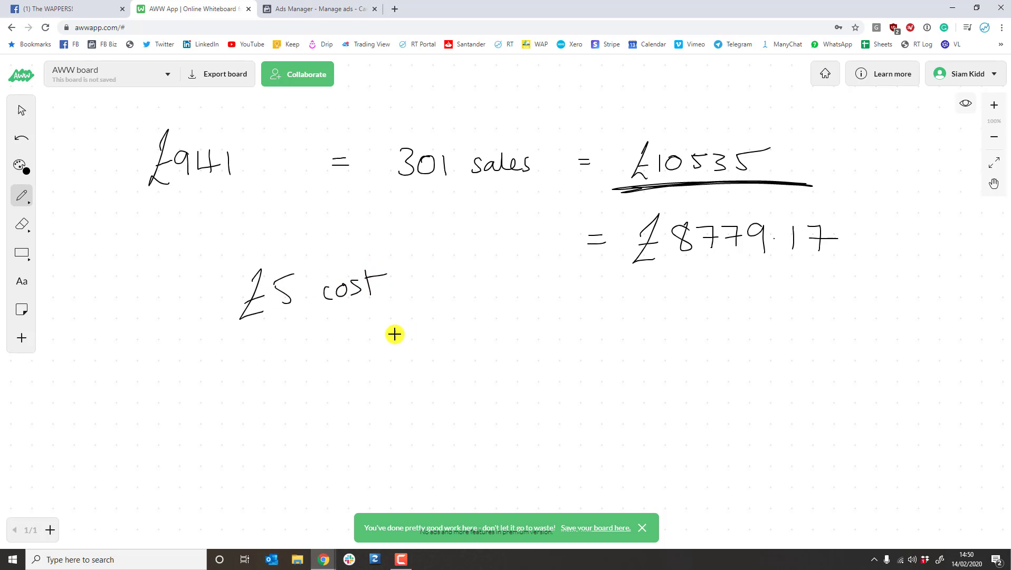
mouse_move(214, 397)
left_mouse_down()
mouse_move(206, 377)
mouse_move(232, 399)
left_mouse_up()
mouse_move(207, 384)
left_mouse_down()
mouse_move(226, 378)
mouse_move(234, 389)
mouse_move(287, 356)
left_mouse_up()
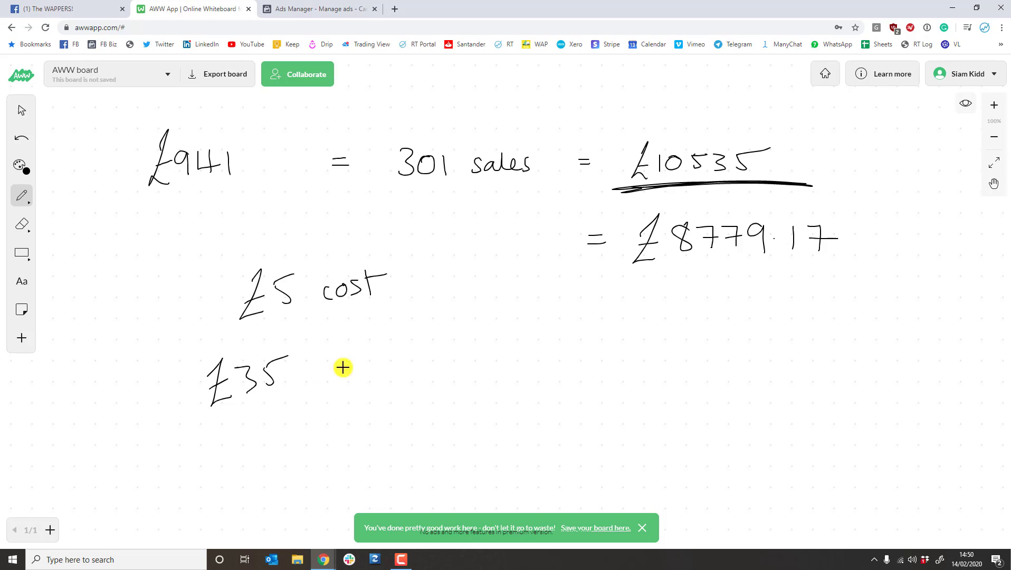
Step: Write = £29.17 after £35, then £24.17 GP underlined beneath it
mouse_move(312, 376)
left_mouse_down()
mouse_move(326, 368)
mouse_move(374, 386)
mouse_move(457, 350)
left_mouse_up()
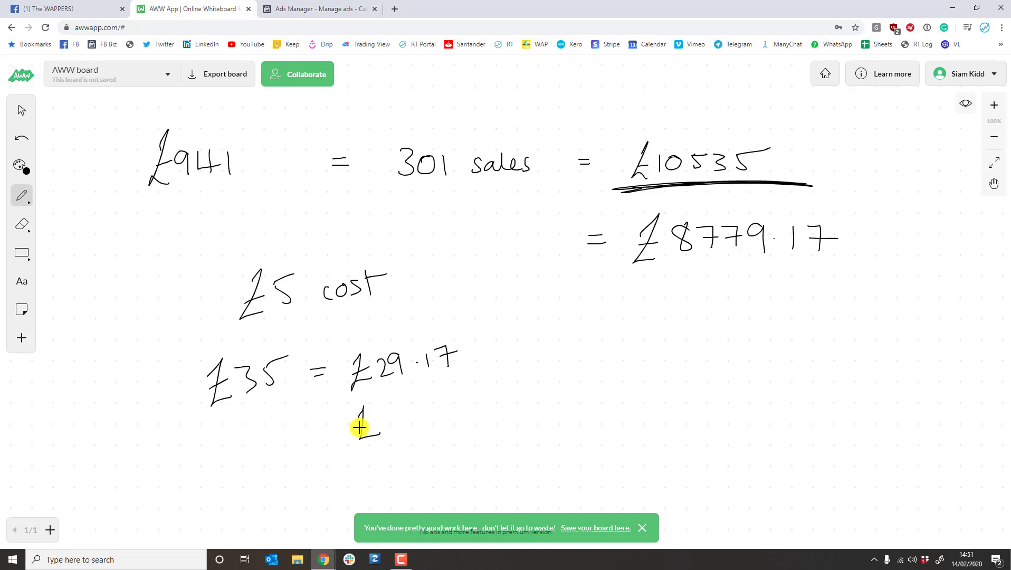
mouse_move(360, 427)
left_mouse_down()
mouse_move(379, 416)
mouse_move(407, 427)
mouse_move(428, 411)
mouse_move(465, 413)
left_mouse_up()
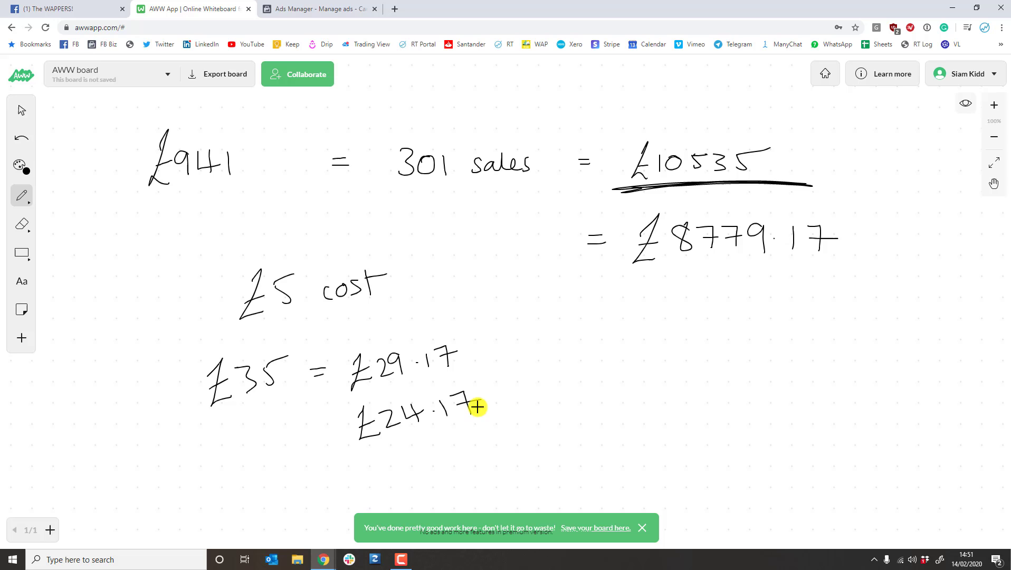
left_click_drag(530, 393, 538, 391)
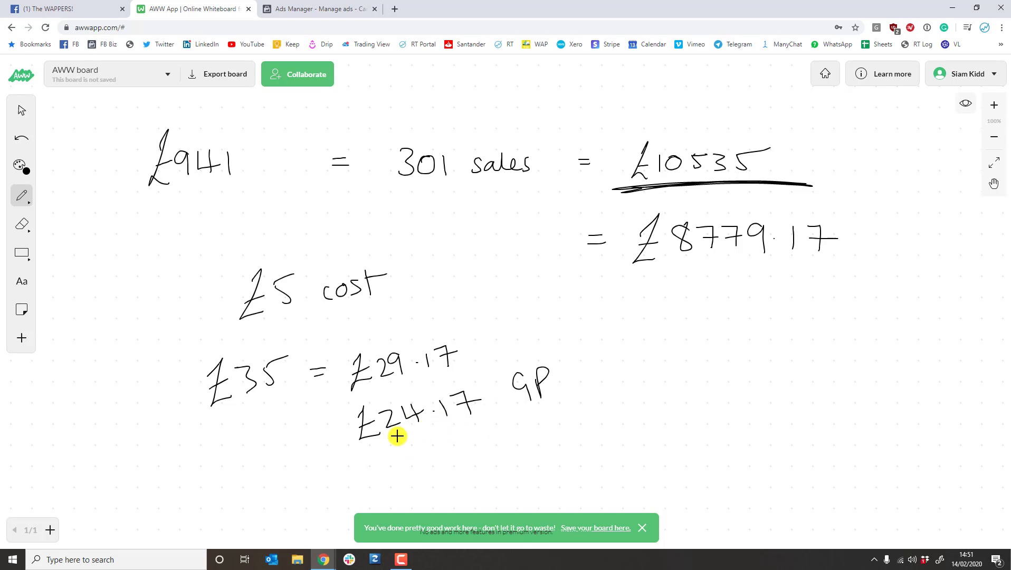
left_click_drag(349, 456, 504, 408)
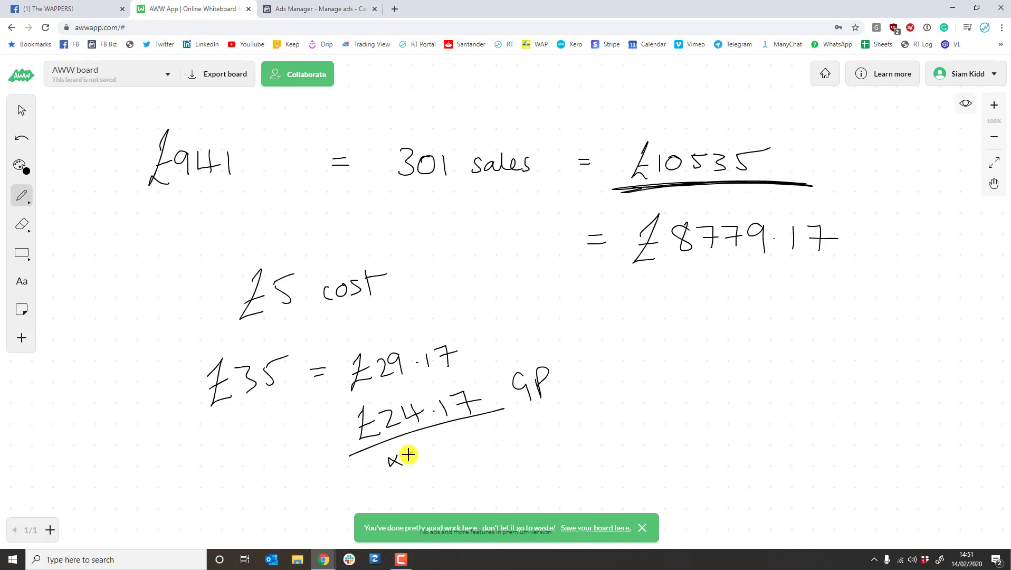
Step: Write × 301 = £7275.17 and underline the result
mouse_move(406, 450)
left_mouse_down()
mouse_move(417, 463)
mouse_move(427, 448)
left_mouse_up()
mouse_move(447, 446)
left_mouse_down()
mouse_move(449, 458)
mouse_move(492, 446)
left_mouse_up()
left_click_drag(482, 452, 492, 451)
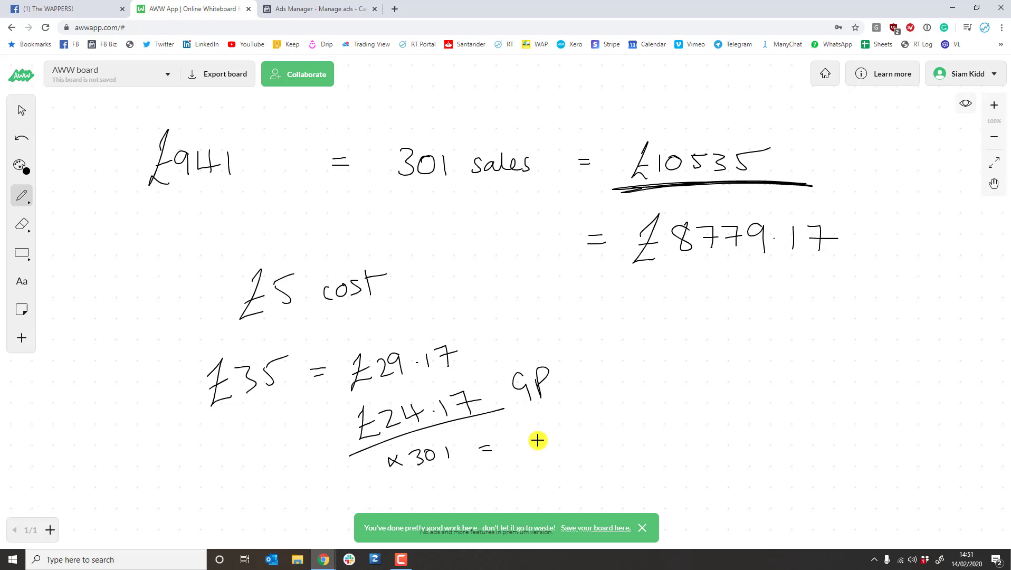
mouse_move(545, 426)
left_mouse_down()
mouse_move(553, 467)
mouse_move(544, 457)
mouse_move(640, 449)
mouse_move(650, 431)
left_mouse_up()
mouse_move(659, 429)
left_mouse_down()
mouse_move(675, 442)
mouse_move(686, 417)
mouse_move(724, 439)
left_mouse_up()
left_click(700, 429)
mouse_move(733, 413)
left_mouse_down()
mouse_move(745, 410)
mouse_move(762, 434)
left_mouse_up()
left_click_drag(741, 425, 789, 417)
mouse_move(557, 477)
left_mouse_down()
mouse_move(587, 469)
mouse_move(602, 478)
left_mouse_up()
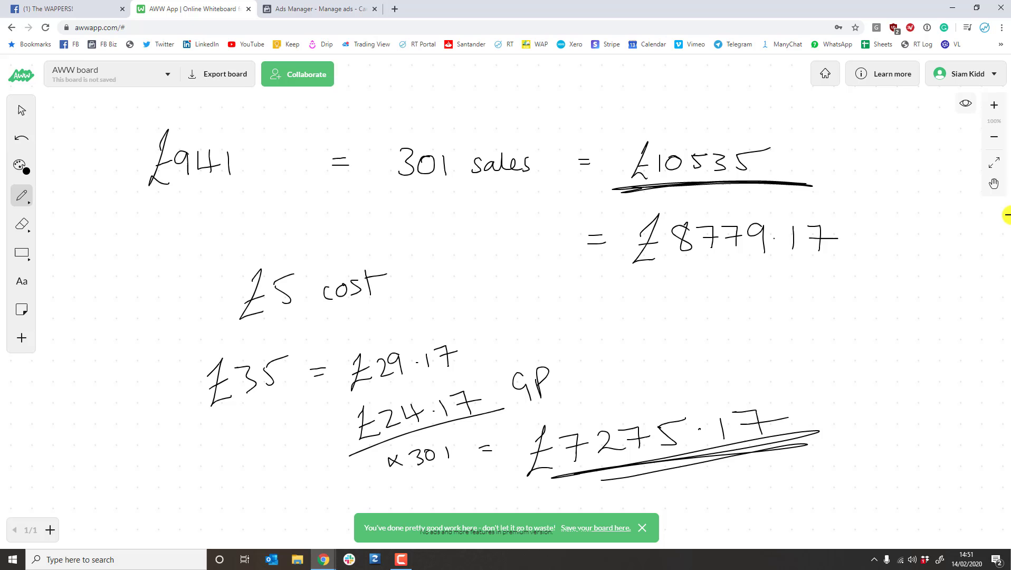
Step: Draw a long line under £7275.17, write £941.25 below it, then load Stripe in a new tab
left_click(994, 183)
scroll(844, 355, "down", 5)
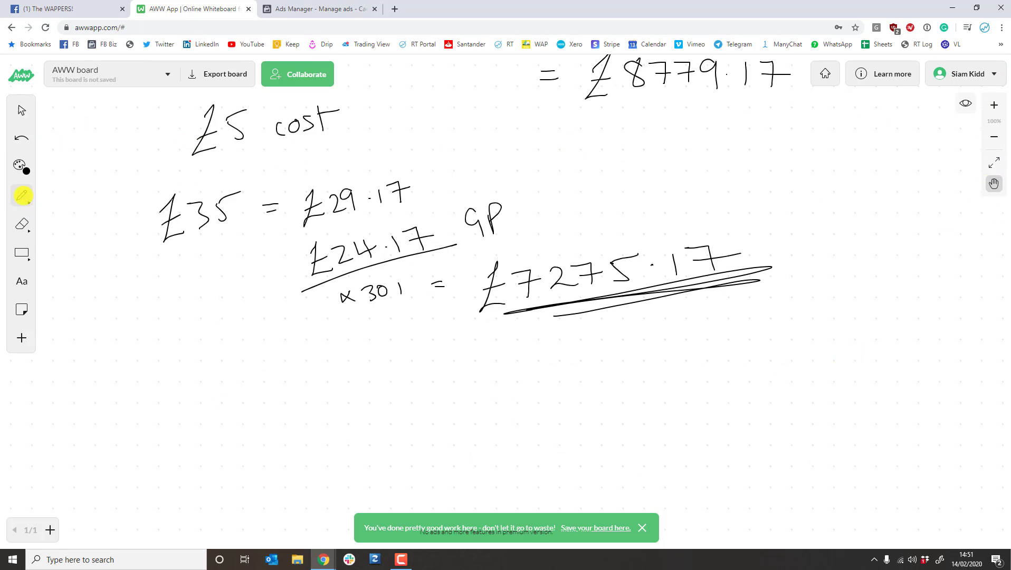
left_click(21, 196)
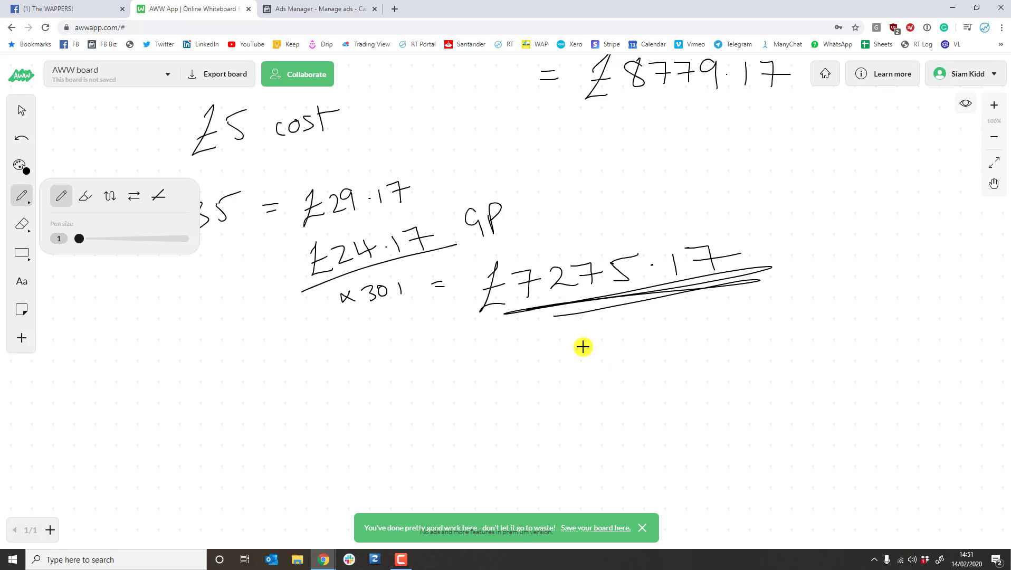
mouse_move(557, 333)
left_mouse_down()
mouse_move(465, 356)
mouse_move(944, 284)
left_mouse_up()
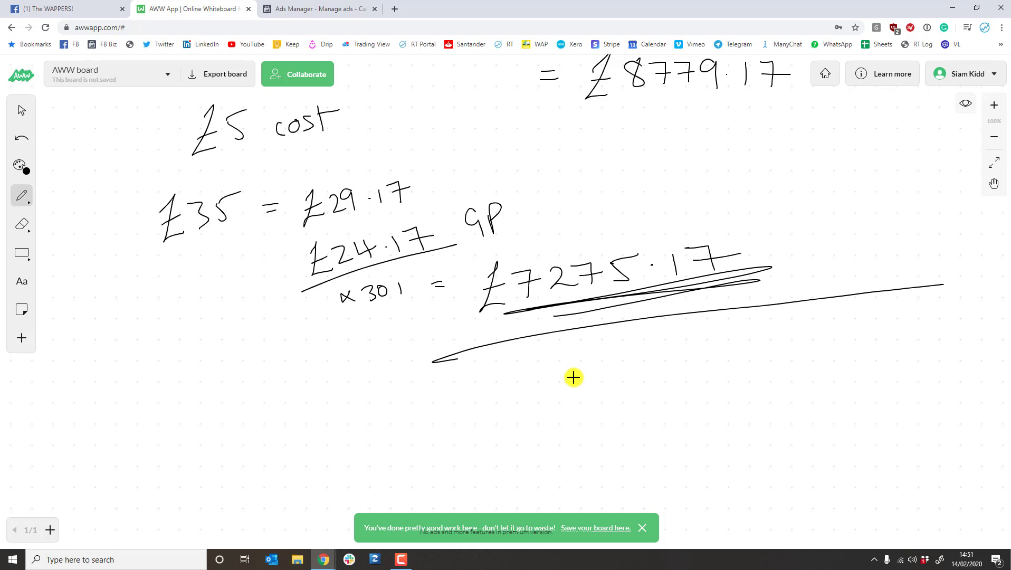
mouse_move(586, 360)
left_mouse_down()
mouse_move(596, 402)
mouse_move(610, 368)
mouse_move(636, 385)
mouse_move(659, 371)
mouse_move(676, 382)
mouse_move(731, 368)
left_mouse_up()
left_click(690, 372)
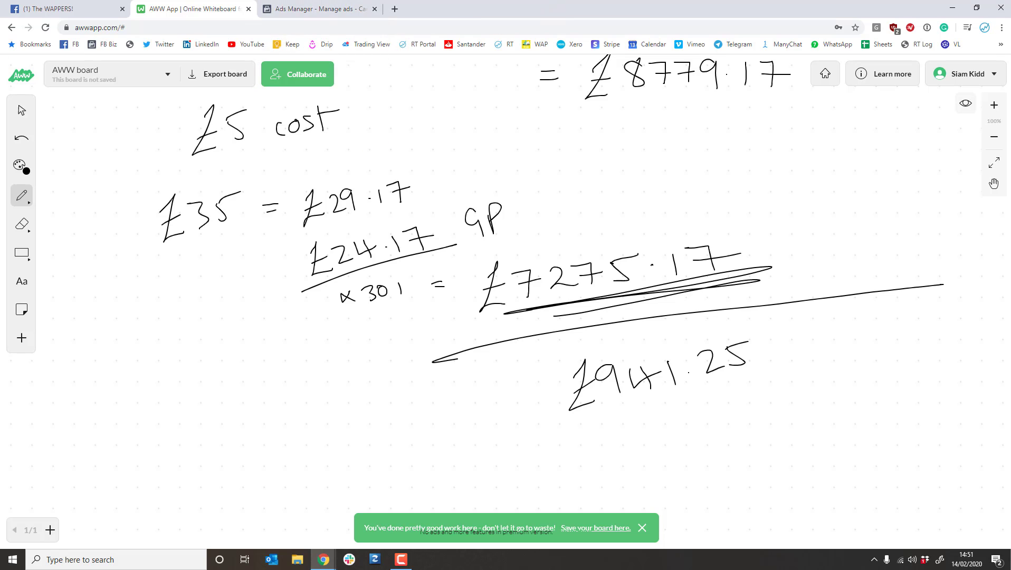
left_click(395, 10)
left_click(601, 48)
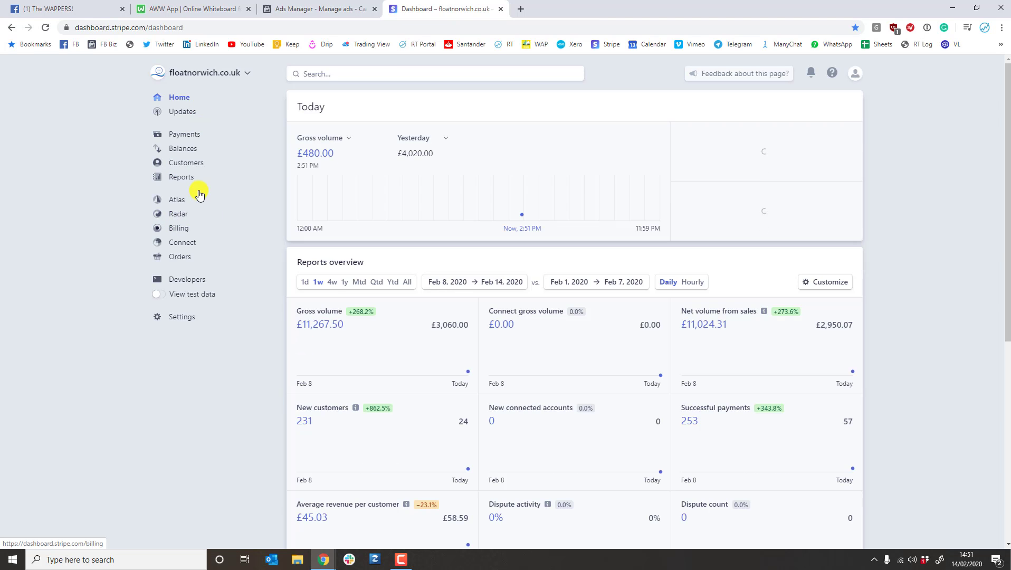
Step: Check a £35 Valentine's Float Gift payment's £0.69 fee and £34.31 net, then close Stripe
left_click(186, 135)
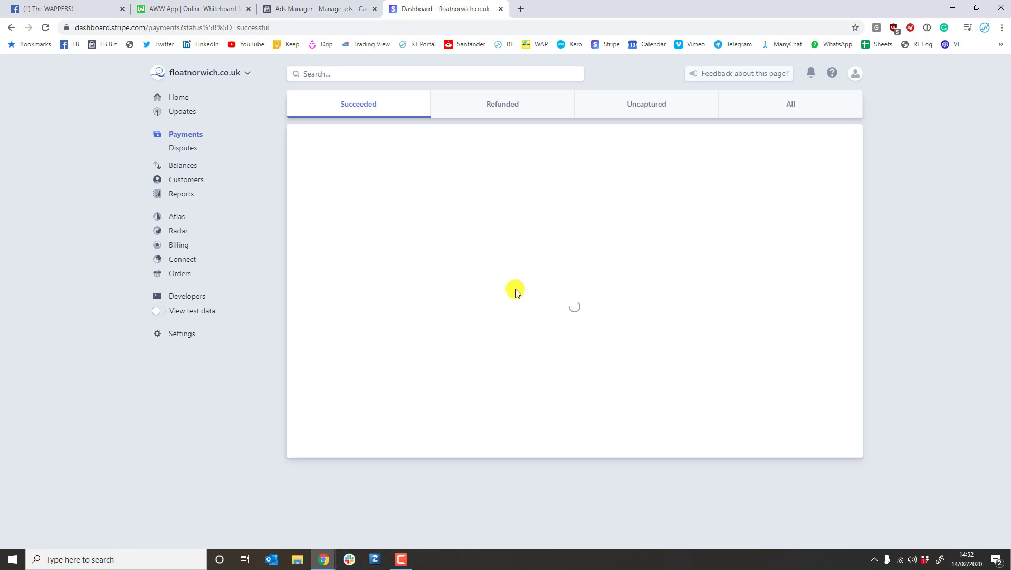
scroll(625, 327, "down", 2)
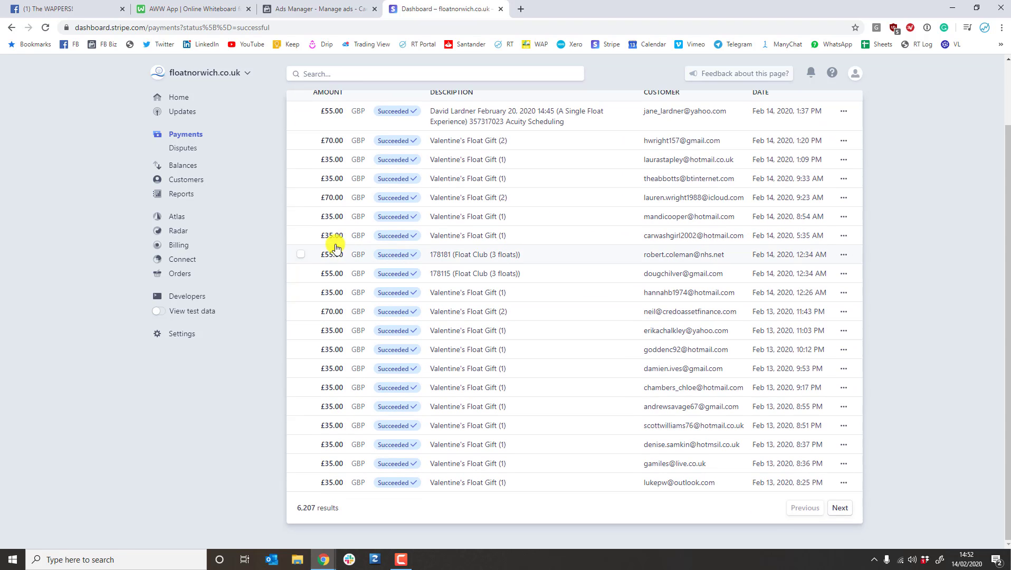
scroll(159, 501, "up", 2)
scroll(208, 440, "down", 3)
scroll(397, 379, "up", 1)
scroll(397, 379, "up", 1)
left_click(361, 252)
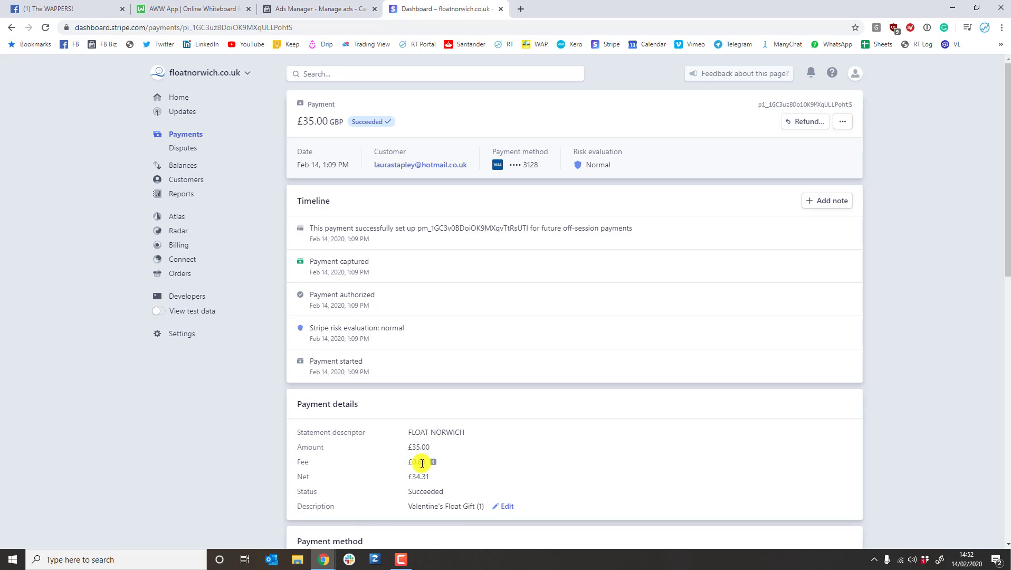
left_click(501, 9)
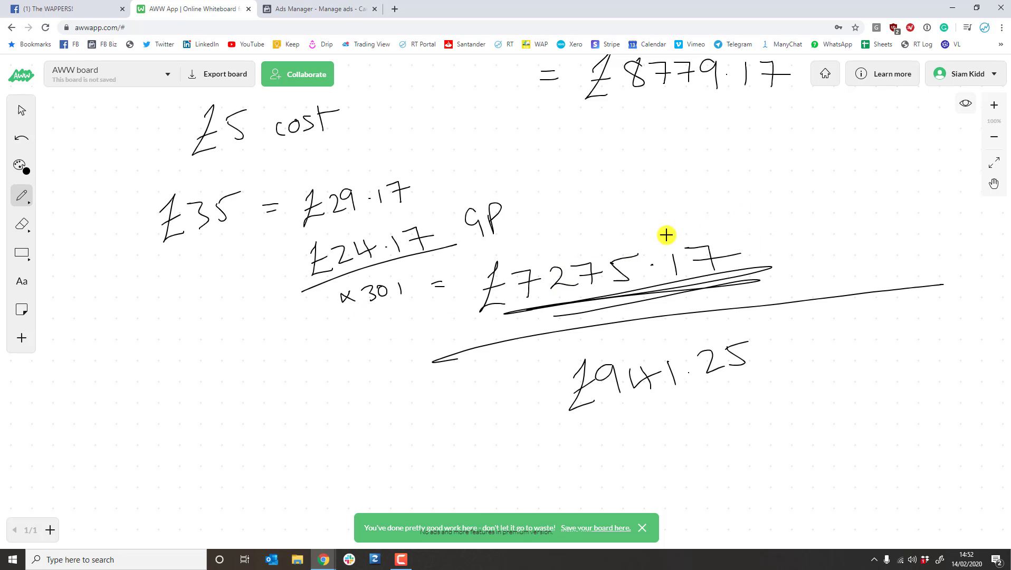
Step: Write − £207.69 followed by an equals sign, then pan to free space on the right
left_click_drag(607, 228, 687, 210)
mouse_move(697, 194)
left_mouse_down()
mouse_move(716, 204)
mouse_move(755, 187)
left_mouse_up()
left_click_drag(773, 170, 776, 198)
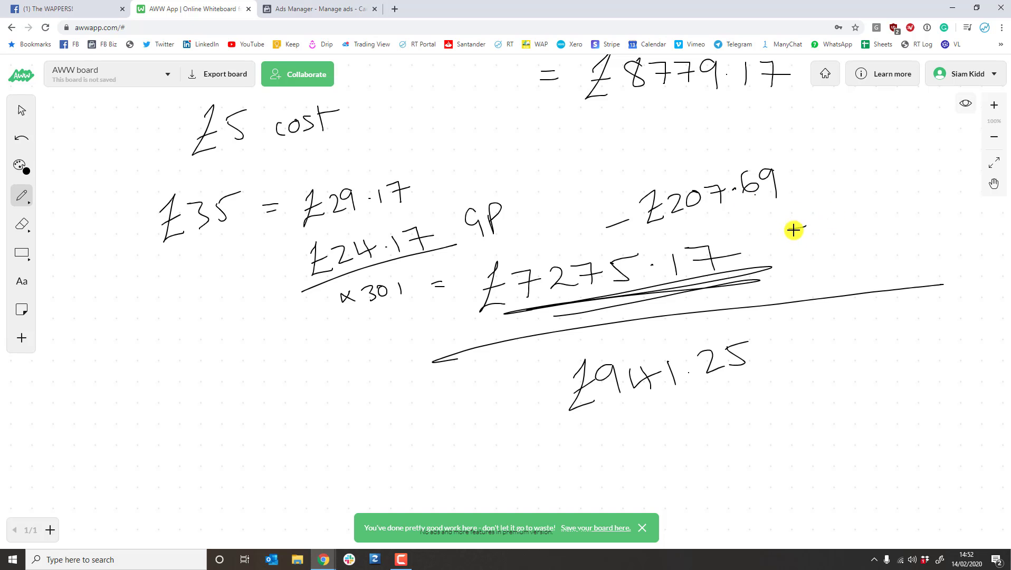
left_click_drag(790, 235, 807, 233)
left_click(994, 183)
left_click_drag(982, 237, 567, 264)
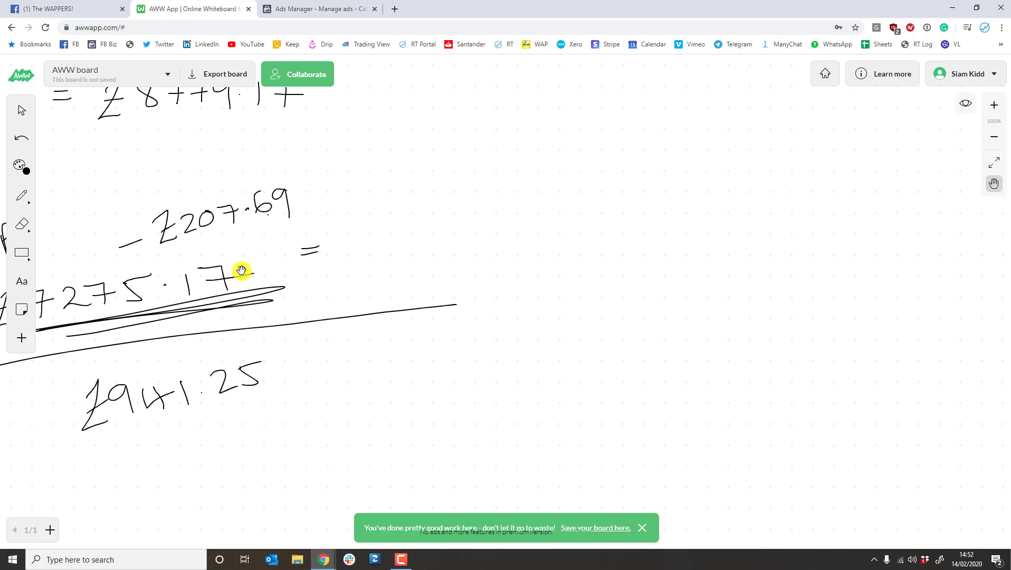
Step: Handwrite £7067.48 over a fraction line with £941.25 beneath it
left_click(22, 195)
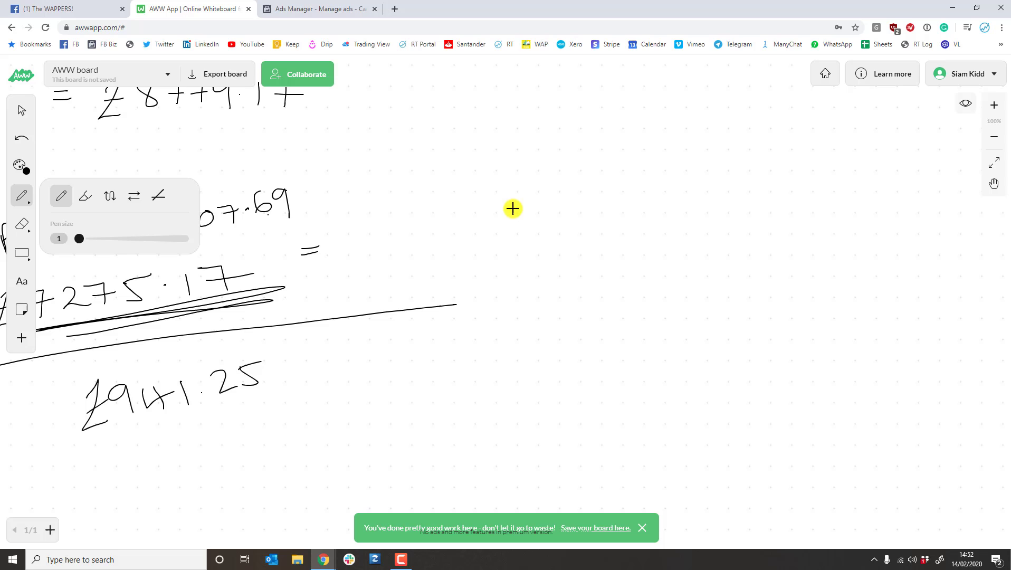
mouse_move(511, 217)
left_mouse_down()
mouse_move(531, 250)
mouse_move(538, 225)
mouse_move(572, 245)
mouse_move(607, 211)
mouse_move(651, 224)
left_mouse_up()
mouse_move(659, 203)
left_mouse_down()
mouse_move(682, 206)
mouse_move(680, 235)
left_mouse_up()
mouse_move(668, 223)
left_mouse_down()
mouse_move(775, 222)
mouse_move(763, 232)
left_mouse_up()
left_click(718, 219)
left_click_drag(802, 194, 779, 234)
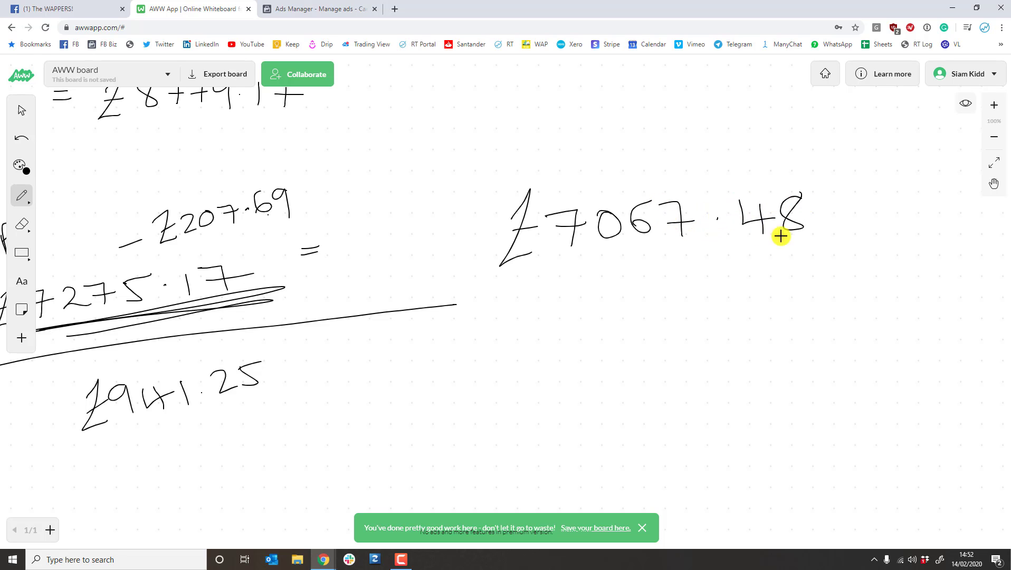
left_click_drag(533, 290, 901, 272)
mouse_move(607, 305)
left_mouse_down()
mouse_move(596, 320)
mouse_move(619, 353)
left_mouse_up()
mouse_move(590, 334)
left_mouse_down()
mouse_move(646, 323)
mouse_move(691, 332)
mouse_move(700, 320)
mouse_move(704, 343)
mouse_move(768, 340)
mouse_move(804, 311)
left_mouse_up()
left_click(722, 334)
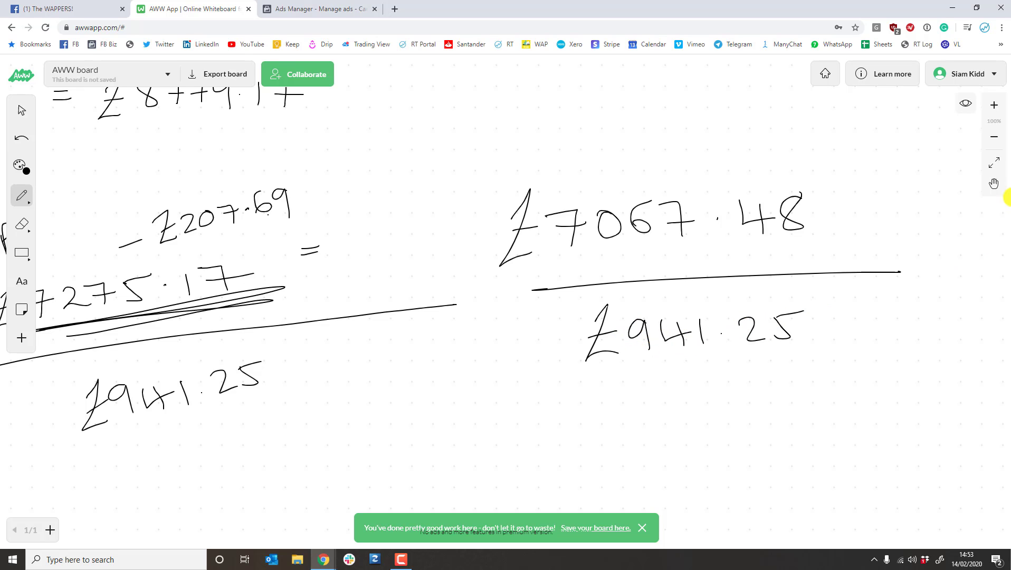
Step: Shift the board right and draw an equals sign after the fraction
left_click(992, 189)
scroll(989, 198, "right", 5)
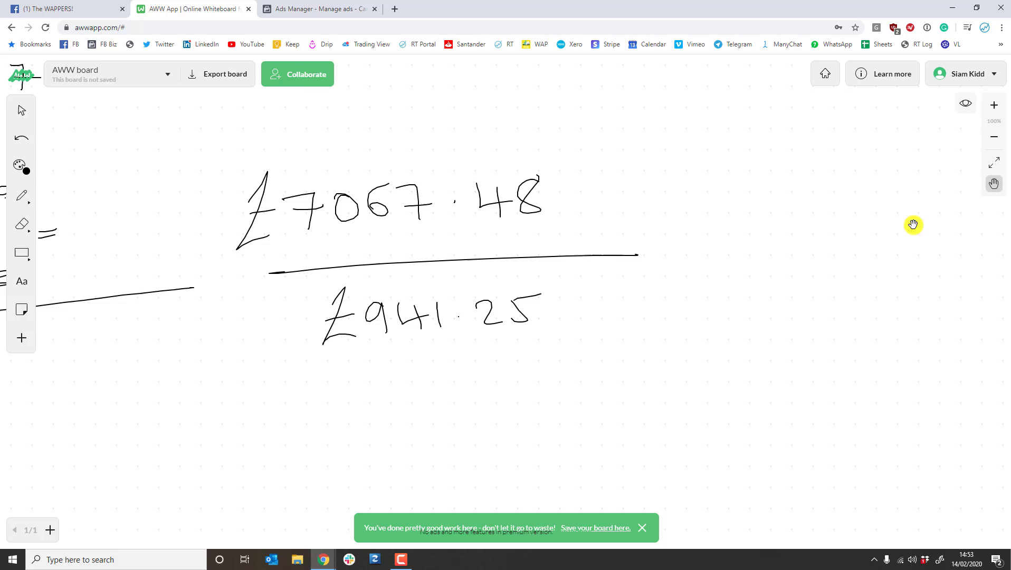
left_click(17, 197)
mouse_move(669, 243)
left_mouse_down()
mouse_move(688, 240)
mouse_move(689, 250)
left_mouse_up()
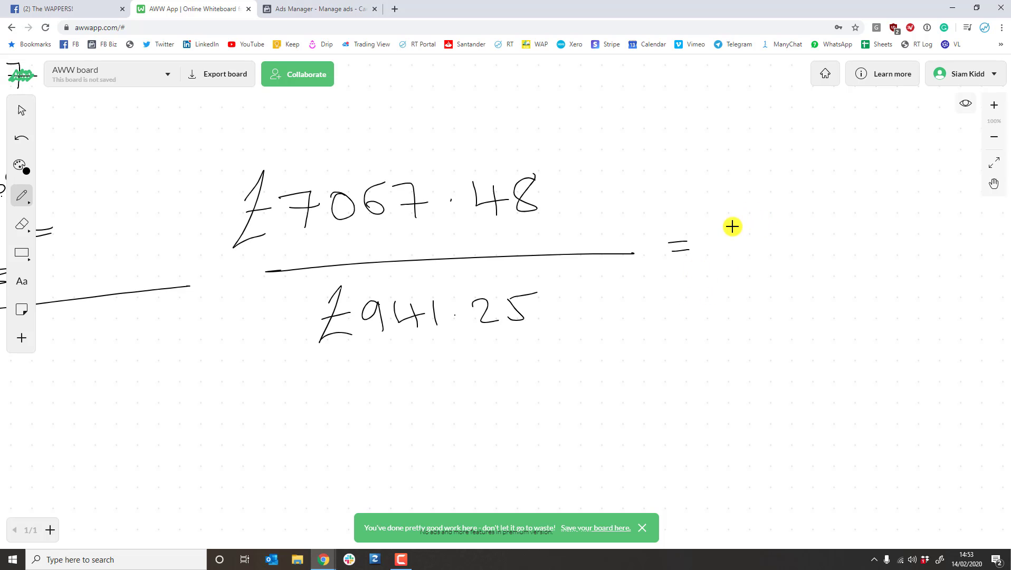
Step: Write 7.5 after the equals sign, then × 100 and another equals sign below
left_click_drag(732, 226, 756, 261)
left_click(787, 238)
left_click_drag(807, 228, 815, 252)
left_click_drag(806, 224, 844, 219)
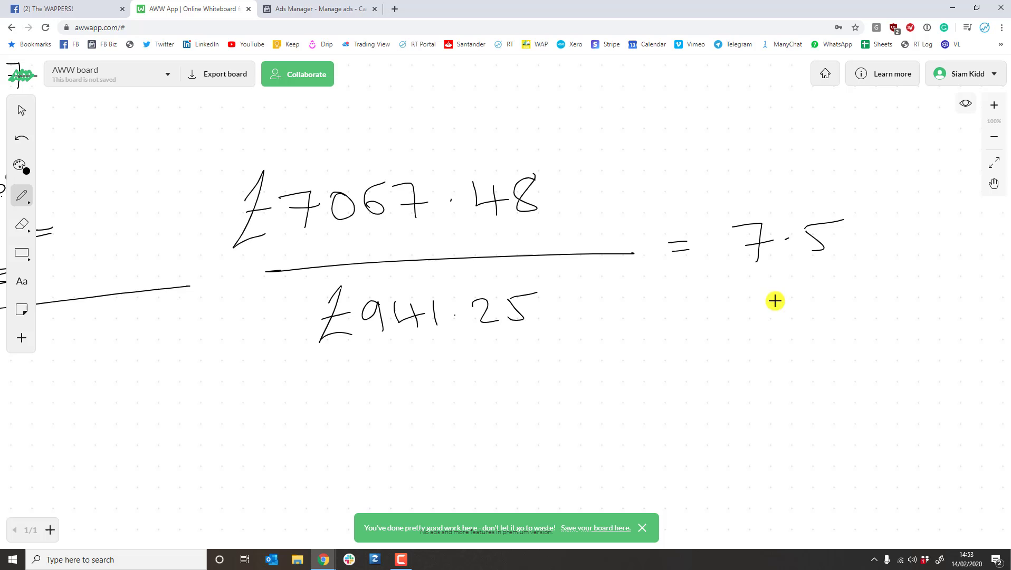
mouse_move(747, 326)
left_mouse_down()
mouse_move(767, 305)
mouse_move(766, 324)
mouse_move(825, 355)
left_mouse_up()
left_click_drag(844, 326, 871, 323)
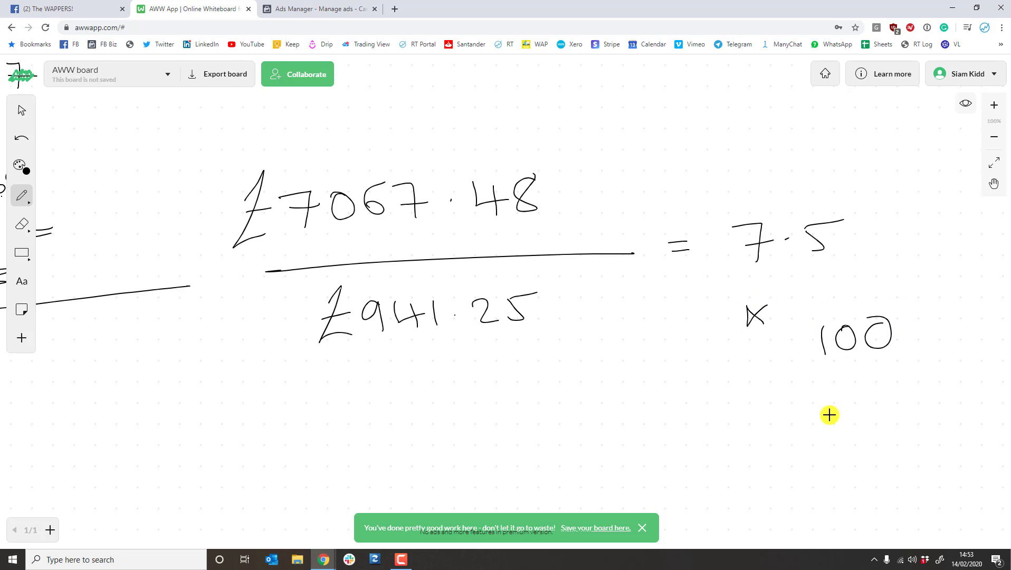
left_click_drag(831, 416, 855, 414)
left_click_drag(837, 423, 863, 422)
Step: Pan down for room and write the 750% result with its underline
left_click(994, 183)
left_click_drag(913, 241, 642, 196)
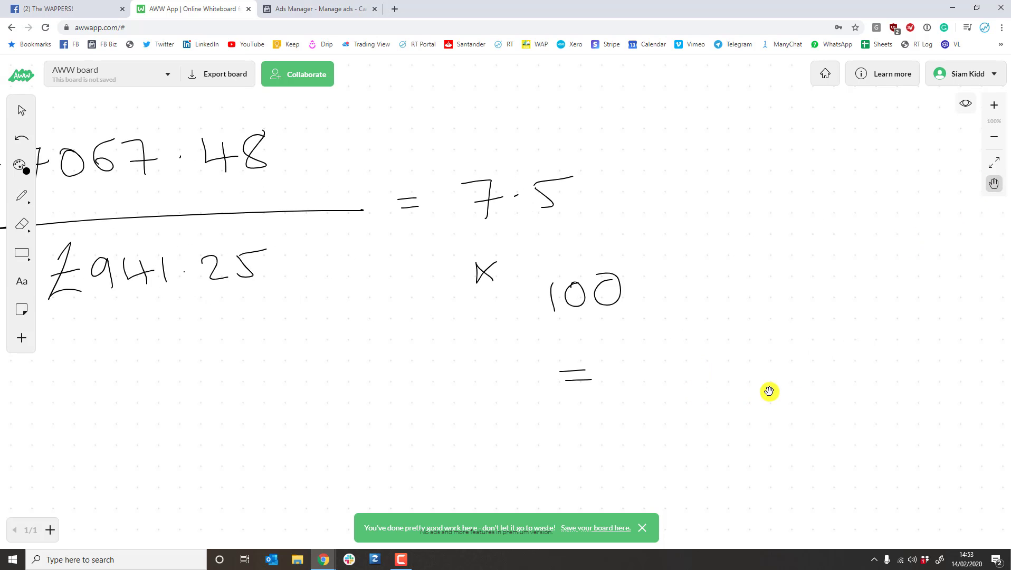
left_click(21, 196)
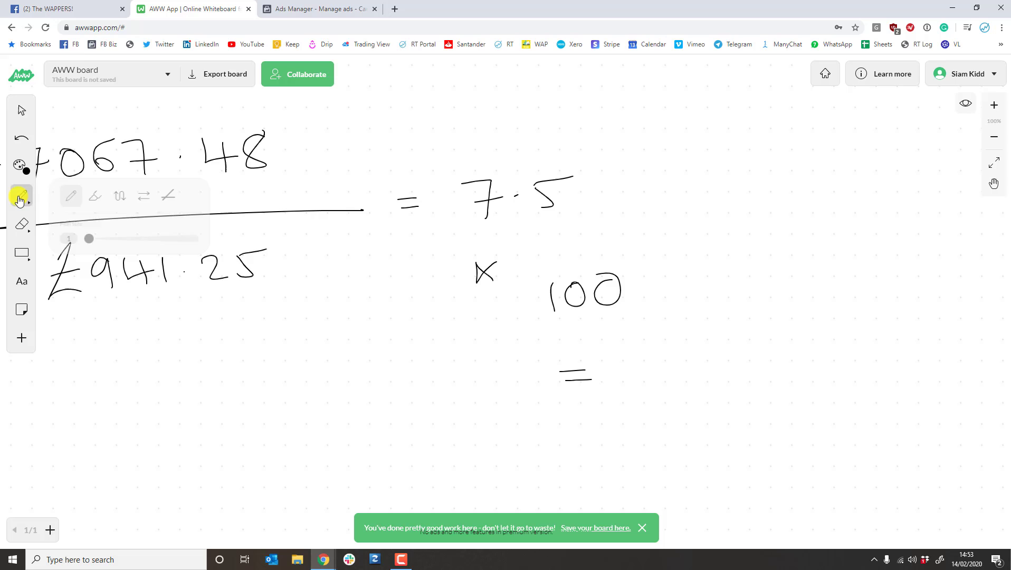
left_click_drag(665, 358, 702, 401)
left_click_drag(680, 378, 761, 353)
left_click_drag(780, 357, 779, 361)
left_click(820, 366)
left_click(863, 381)
mouse_move(845, 357)
left_mouse_down()
mouse_move(822, 388)
mouse_move(753, 431)
left_mouse_up()
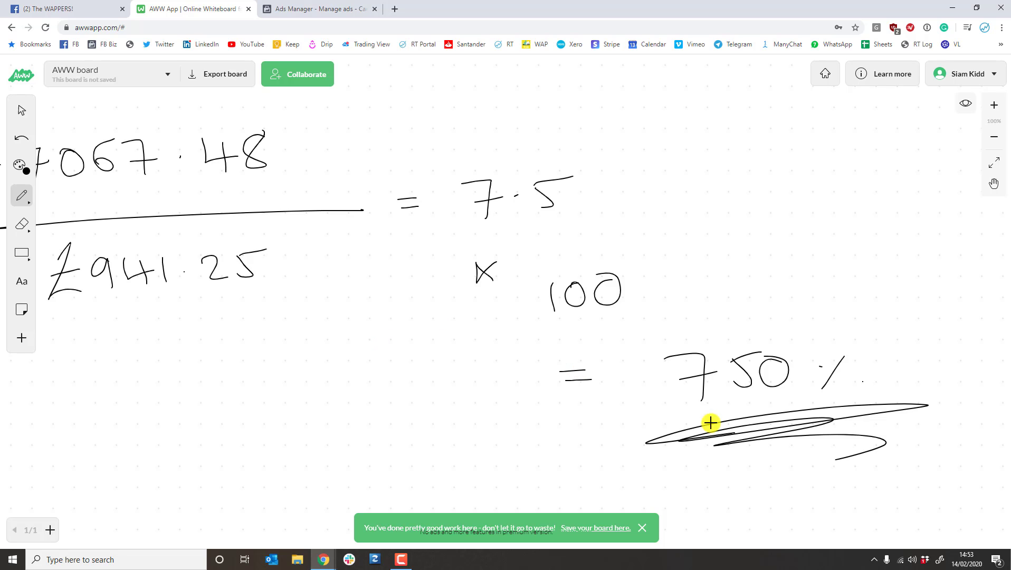
left_click(49, 8)
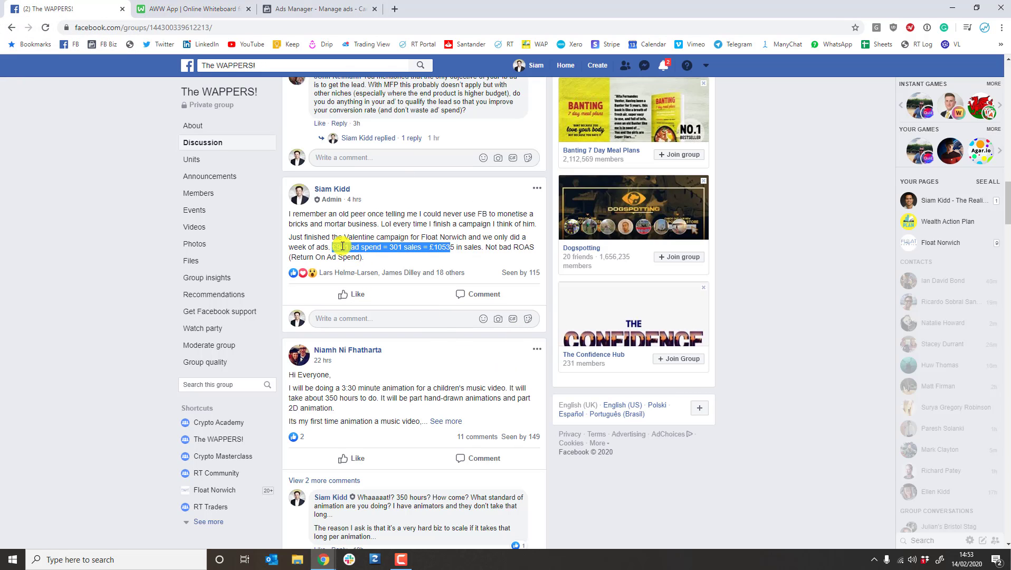
left_click(442, 248)
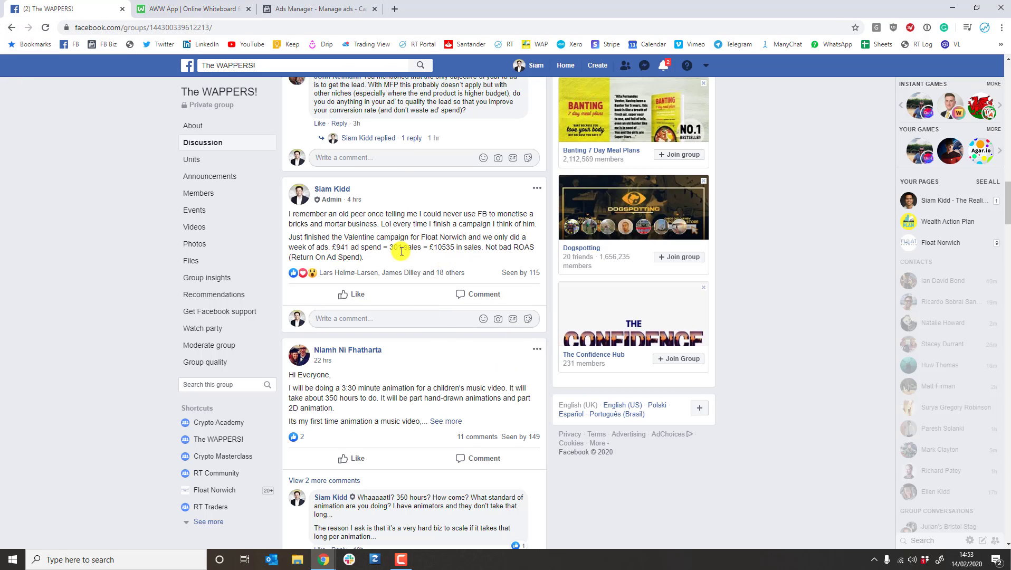
left_click(213, 8)
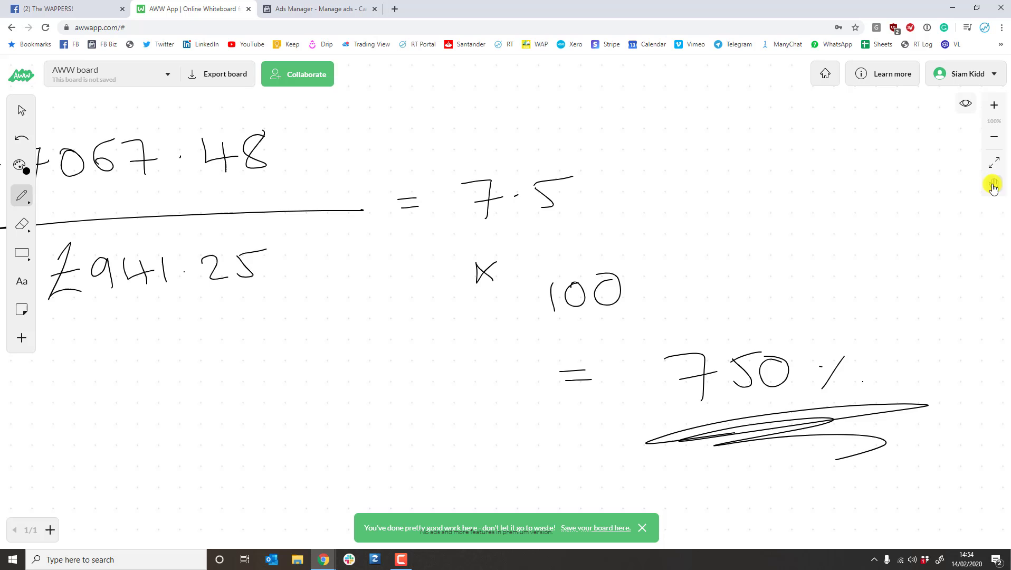
Step: Return to the original £941 = 301 sales claim and circle 301 sales
left_click(994, 185)
scroll(246, 338, "left", 15)
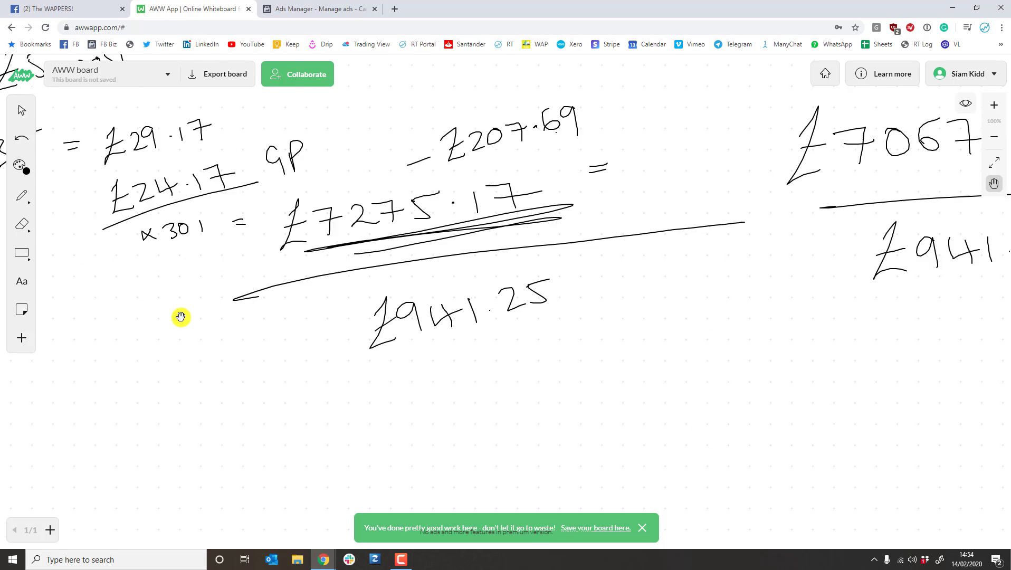
scroll(180, 317, "up", 5)
scroll(181, 317, "left", 5)
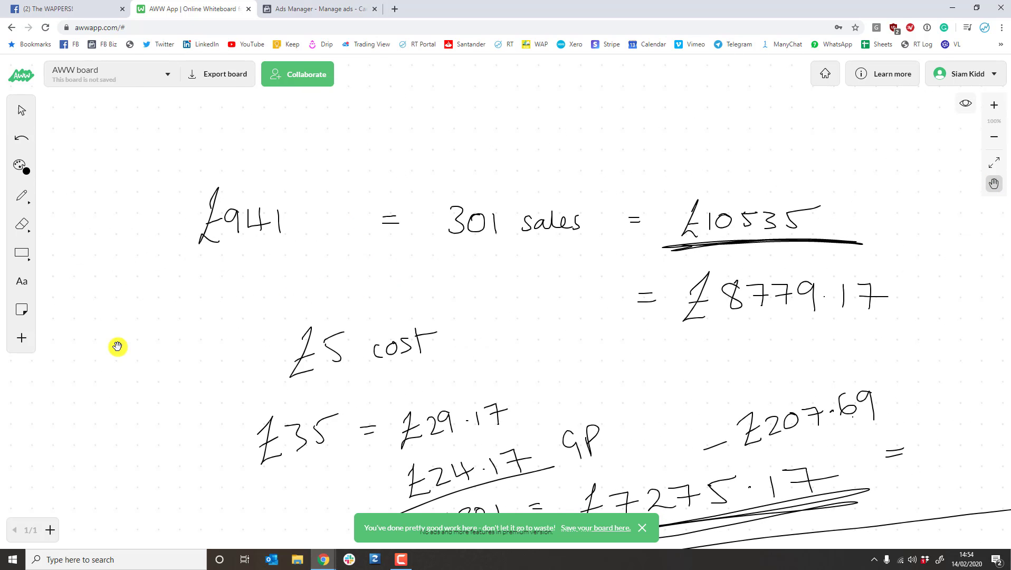
left_click_drag(508, 282, 451, 236)
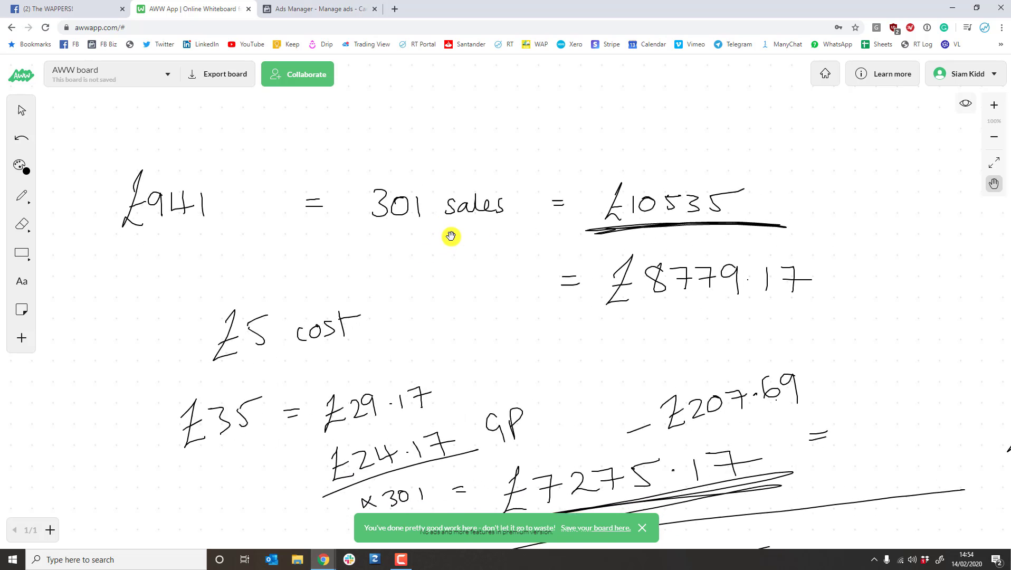
scroll(450, 236, "up", 3)
left_click(37, 197)
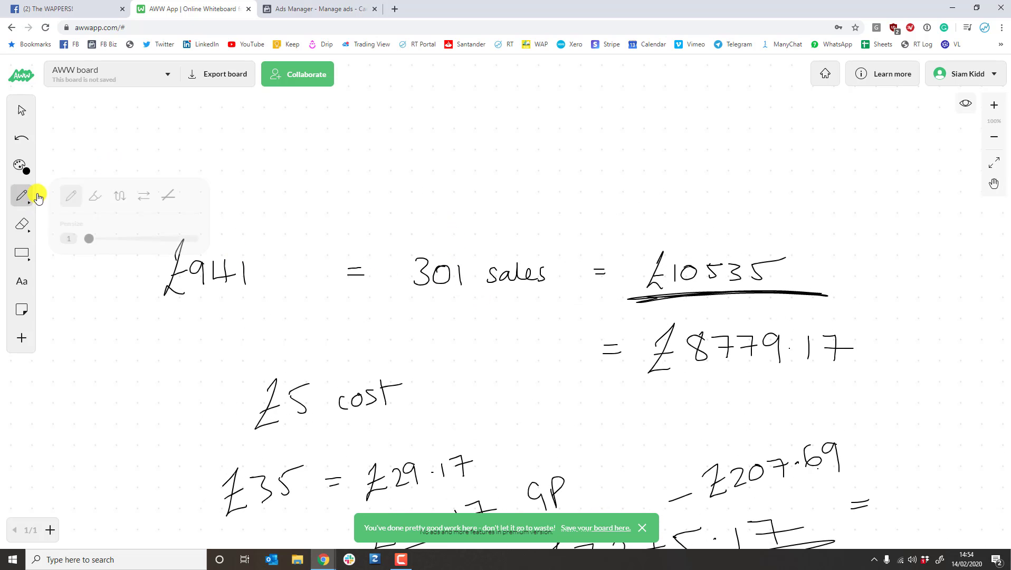
mouse_move(462, 235)
left_mouse_down()
mouse_move(495, 242)
mouse_move(415, 241)
left_mouse_up()
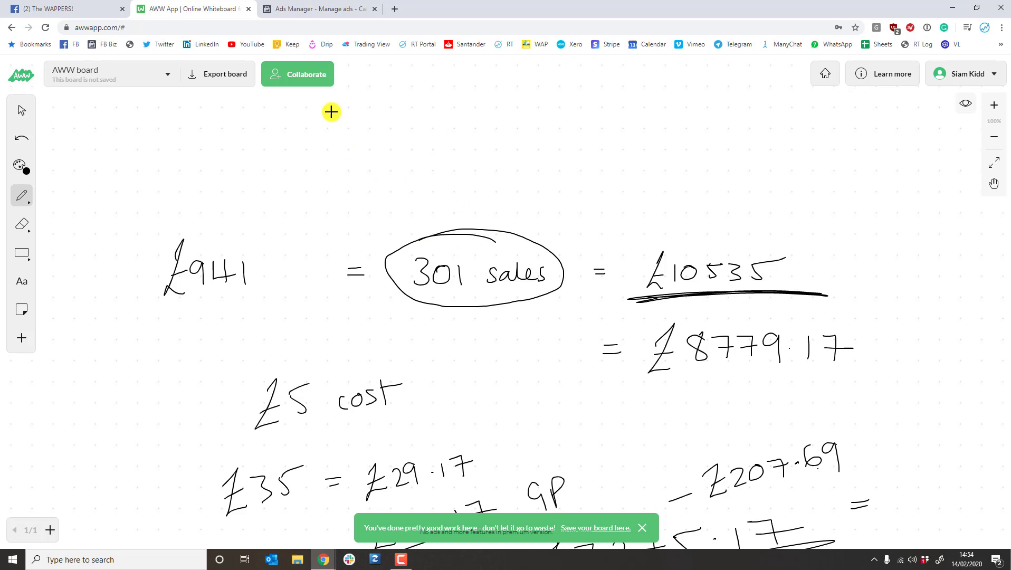
Step: Write a CPA heading above, underline £941 and draw a ÷ mark after it
mouse_move(346, 112)
left_mouse_down()
mouse_move(348, 142)
mouse_move(363, 144)
mouse_move(363, 128)
left_mouse_up()
left_click_drag(393, 109, 385, 139)
left_click_drag(393, 109, 406, 138)
left_click_drag(384, 129, 418, 124)
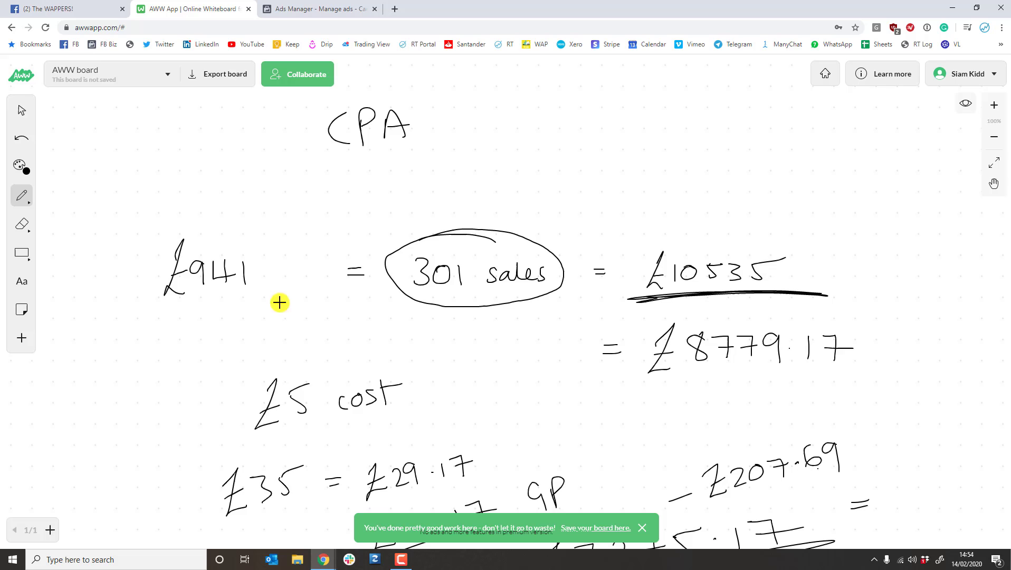
mouse_move(269, 290)
left_mouse_down()
mouse_move(184, 310)
mouse_move(240, 292)
left_mouse_up()
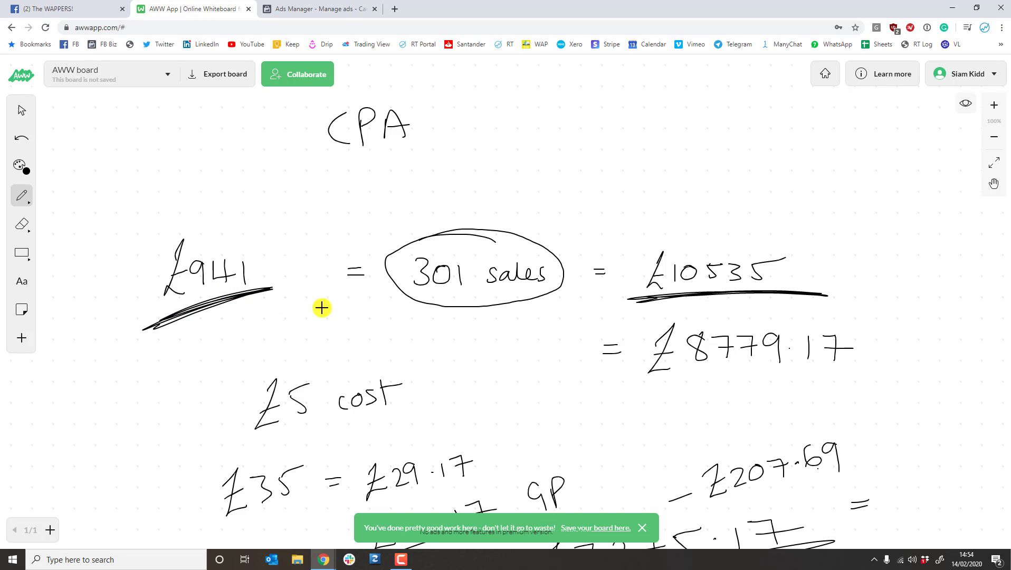
mouse_move(310, 316)
left_mouse_down()
mouse_move(357, 311)
mouse_move(343, 303)
left_mouse_up()
left_click(342, 325)
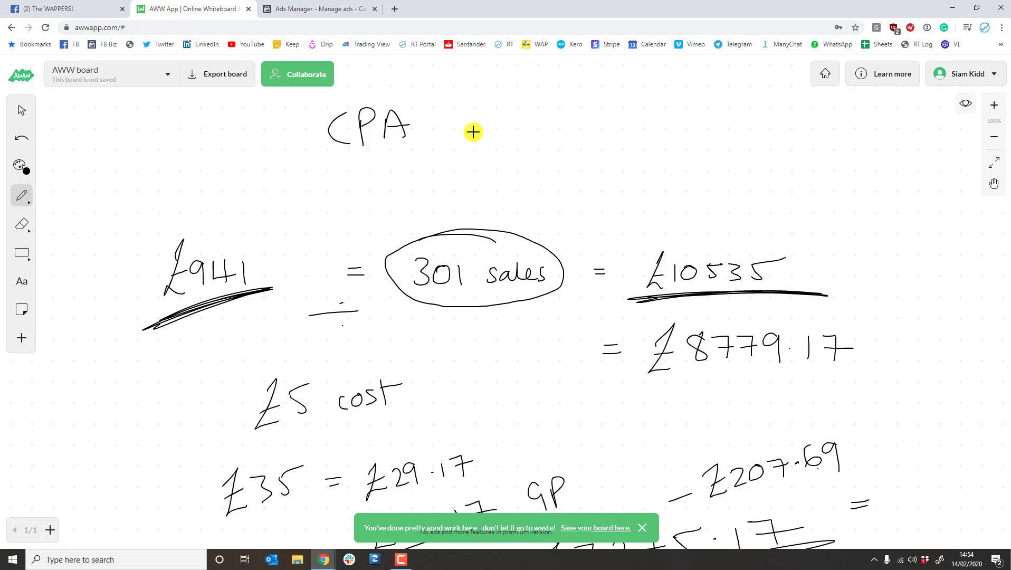
Step: Write '= £3.12' after CPA, underline it and add the decimal point
left_click_drag(453, 115, 469, 121)
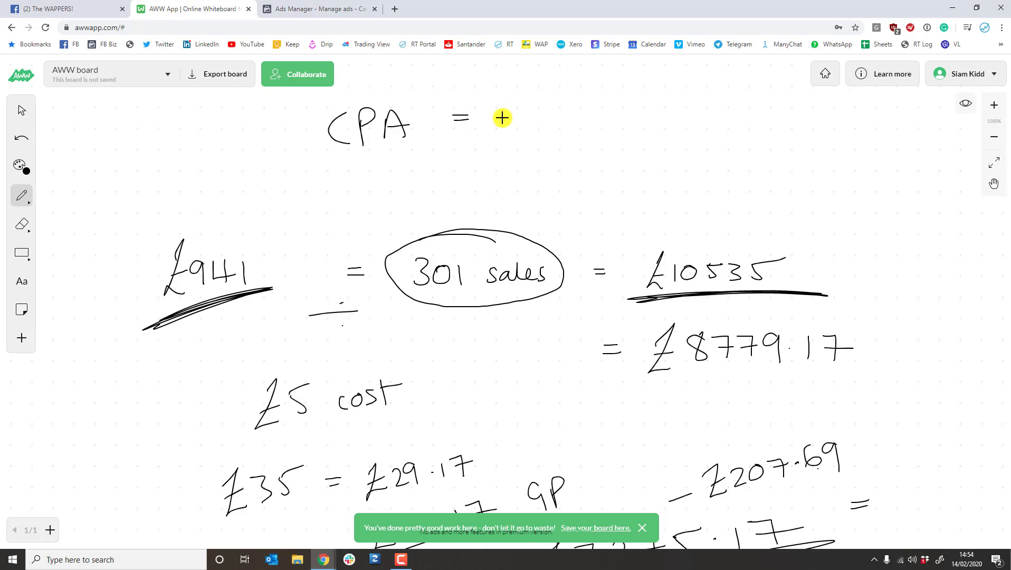
mouse_move(518, 100)
left_mouse_down()
mouse_move(525, 139)
mouse_move(620, 132)
left_mouse_up()
left_click(564, 123)
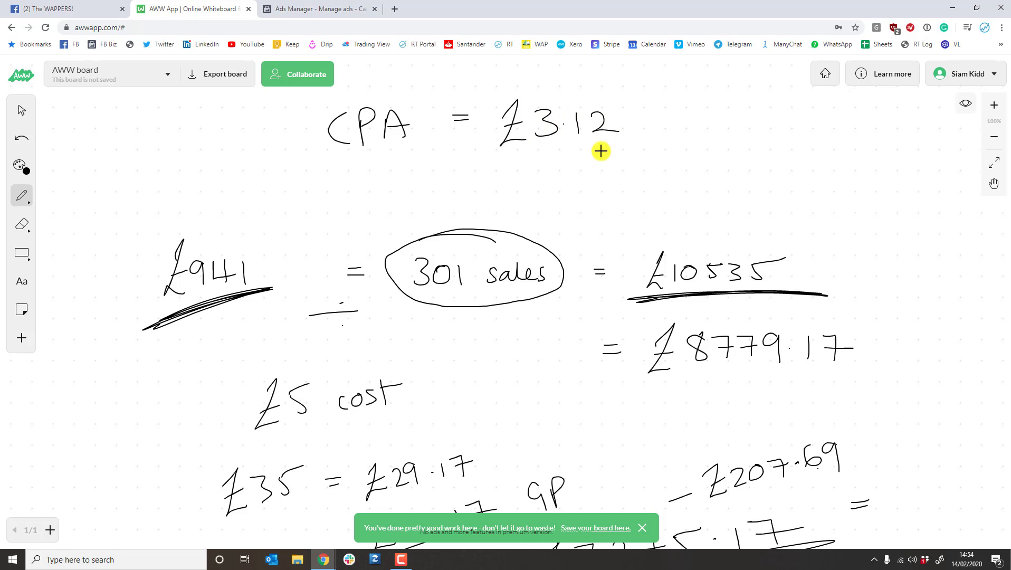
mouse_move(463, 166)
left_mouse_down()
mouse_move(641, 144)
mouse_move(504, 155)
left_mouse_up()
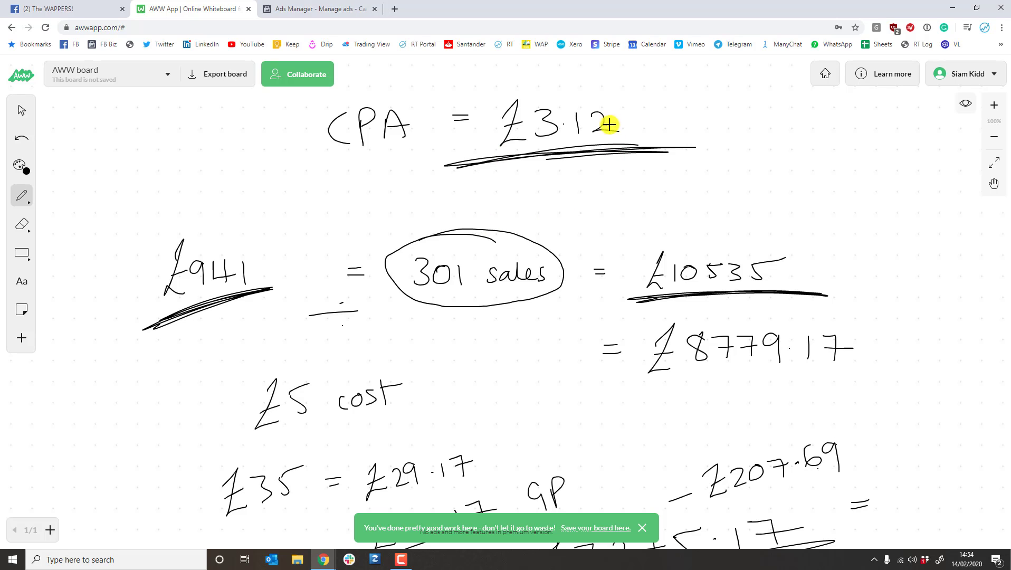
left_click(564, 124)
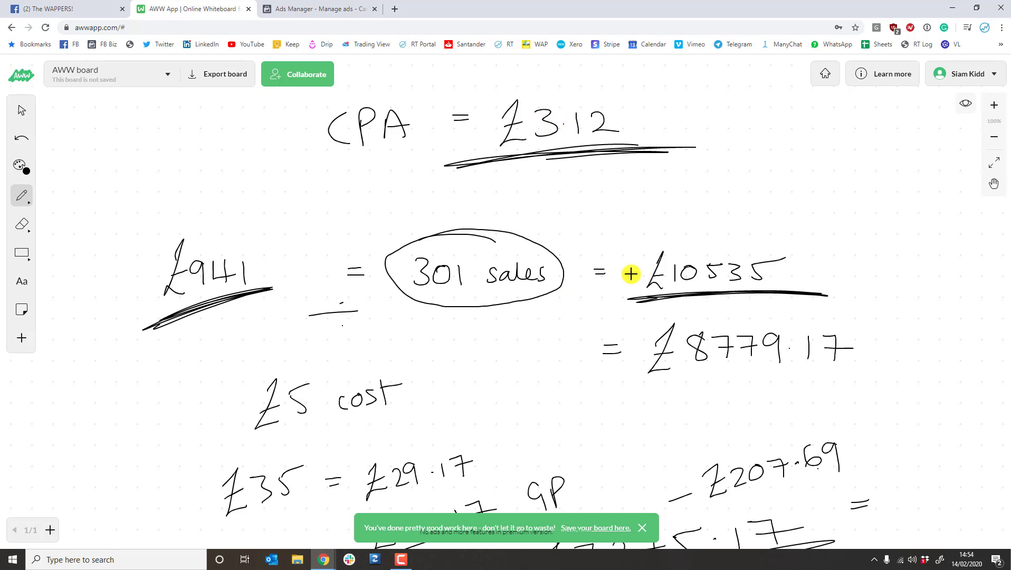
Step: Zoom out three levels, pan to bring 750% into view, then zoom in one level
left_click(994, 137)
left_click(993, 137)
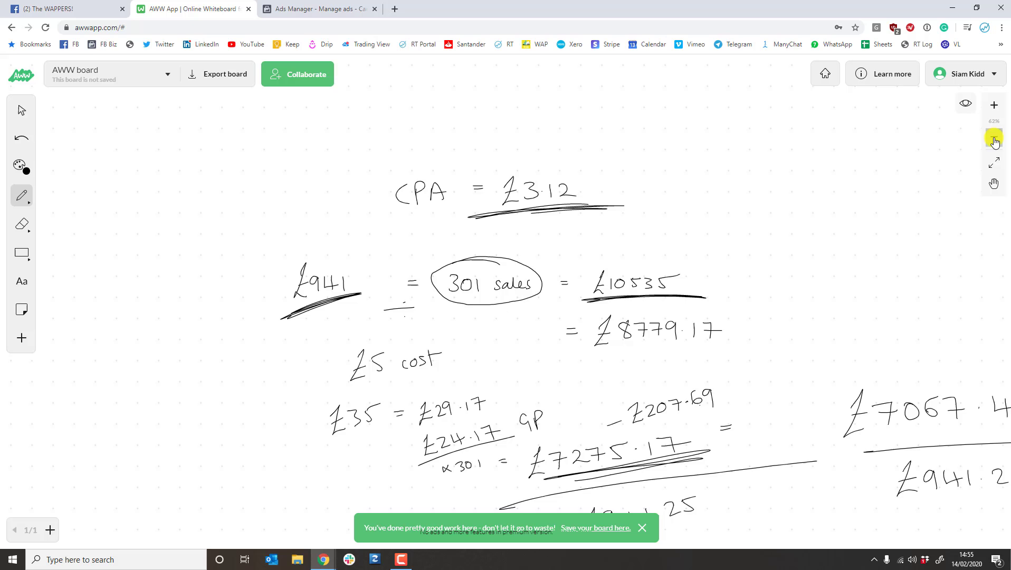
left_click(993, 138)
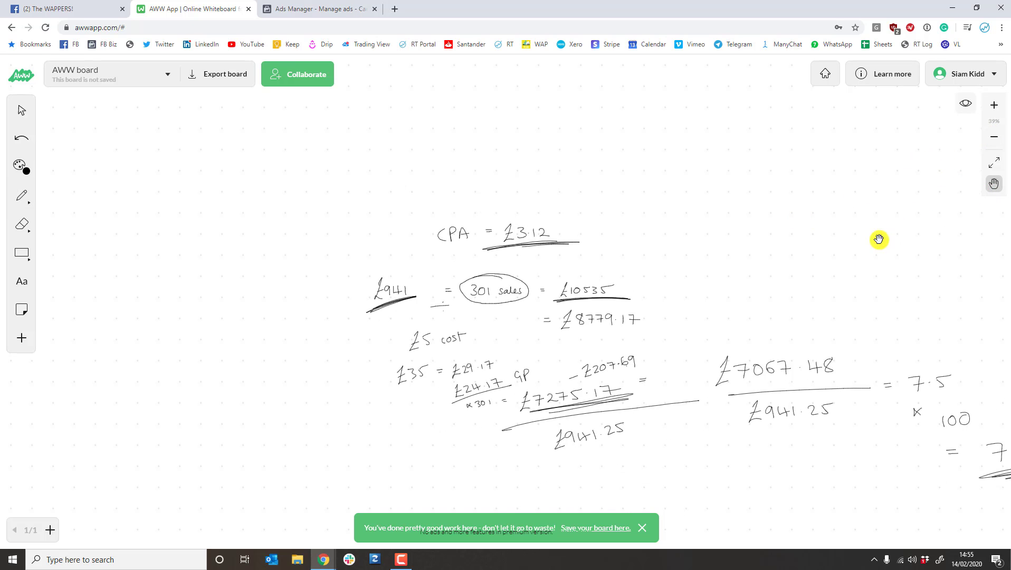
mouse_move(879, 239)
left_mouse_down()
mouse_move(678, 151)
mouse_move(691, 201)
left_mouse_up()
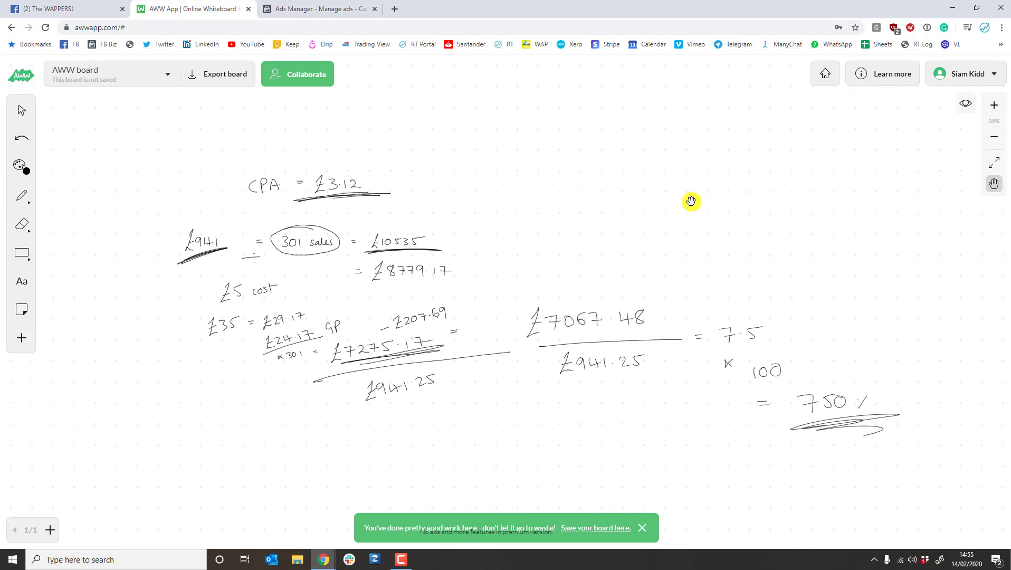
left_click(992, 105)
scroll(577, 194, "up", 2)
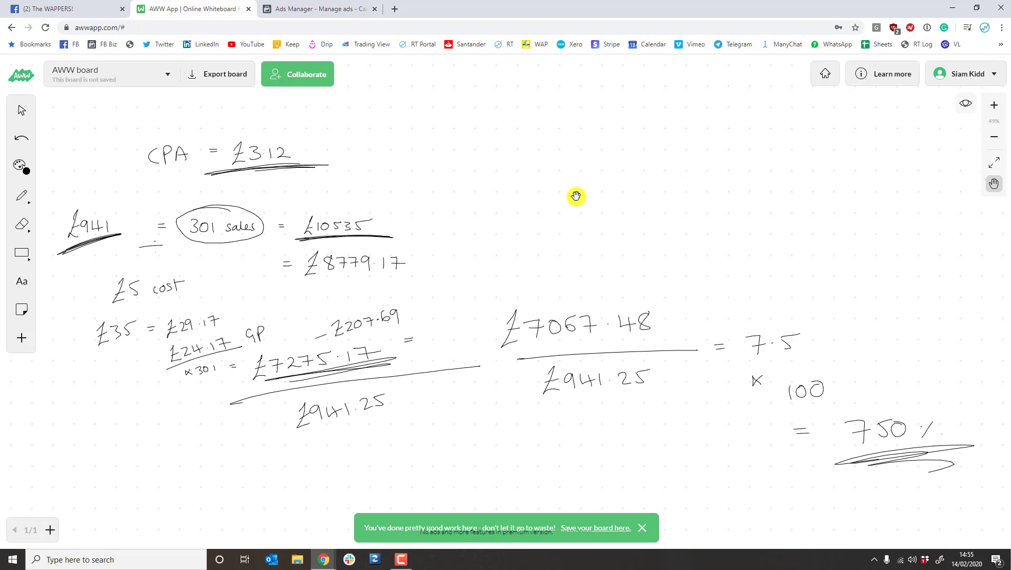